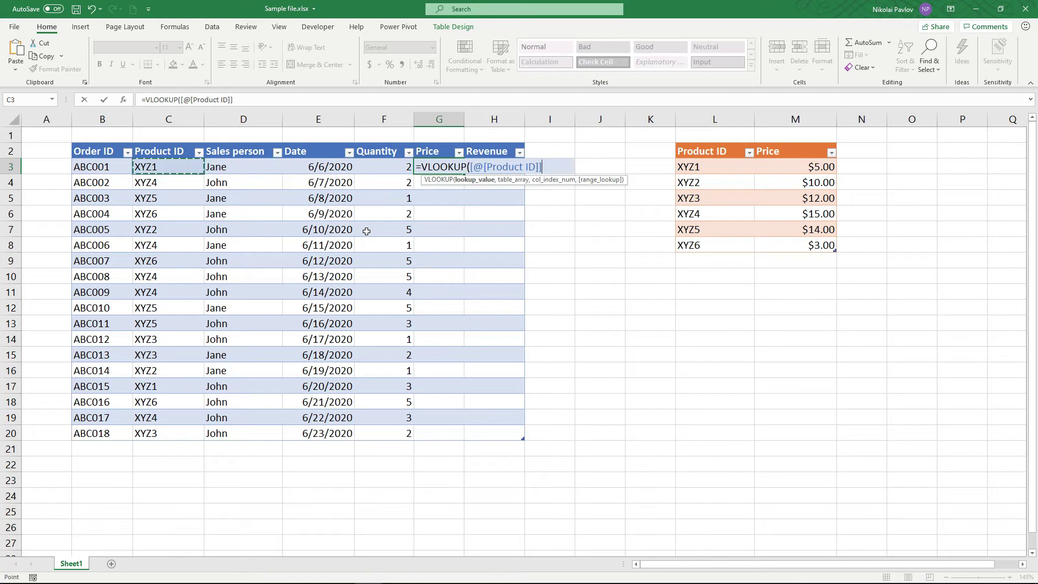
Step: Complete the Price column formula as =VLOOKUP([@[Product ID]], Table2[#All], 2), looking up prices in the Product ID and Price table
{"action": "type", "text": ","}
{"action": "left_click_drag", "start_coordinate": [697, 149], "coordinate": [785, 246]}
{"action": "type", "text": ", 2)"}
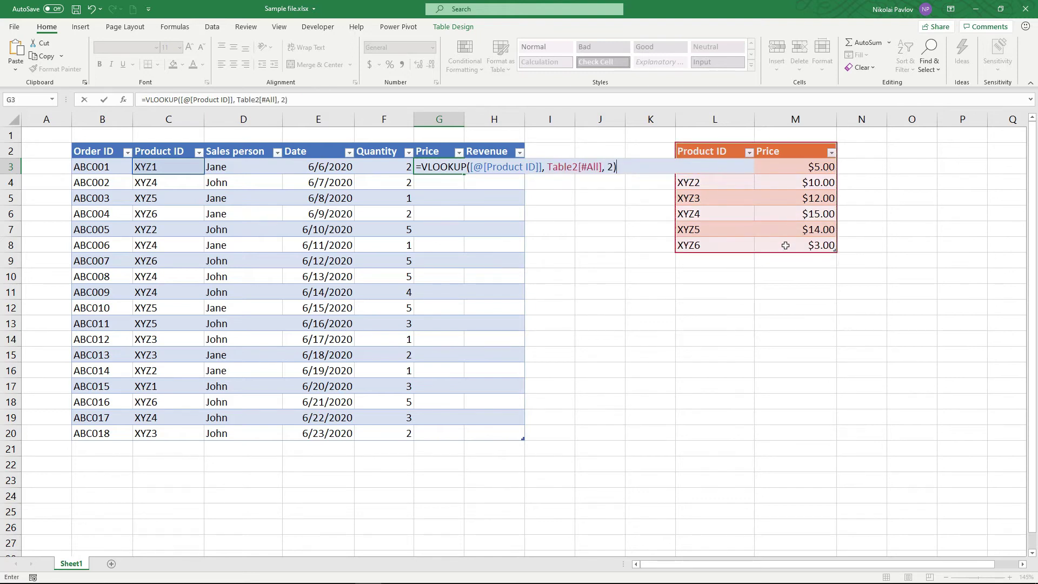
{"action": "key", "text": "Return"}
{"action": "left_click", "coordinate": [494, 168]}
{"action": "key", "text": "Left"}
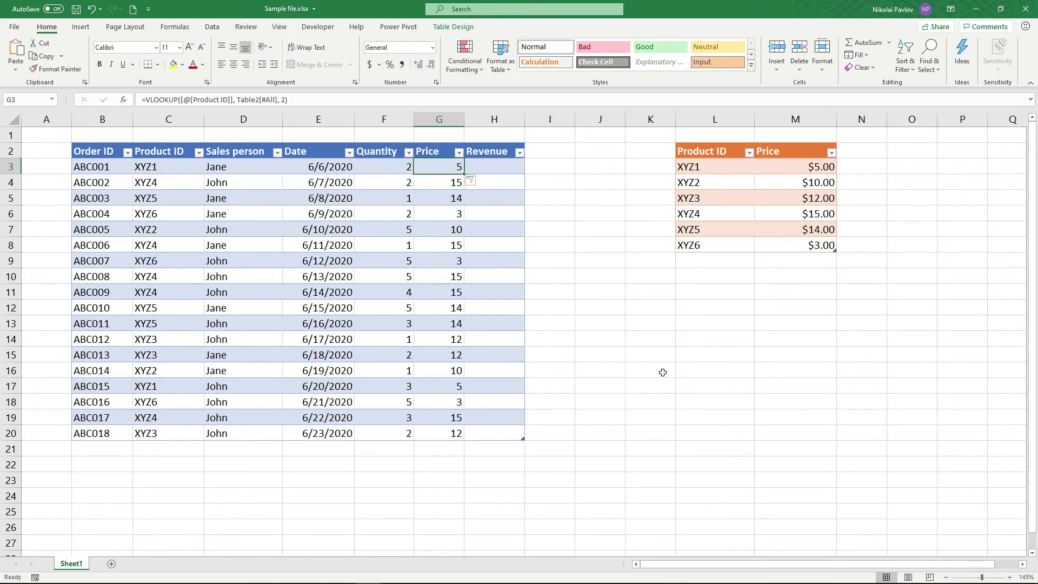
{"action": "key", "text": "Right"}
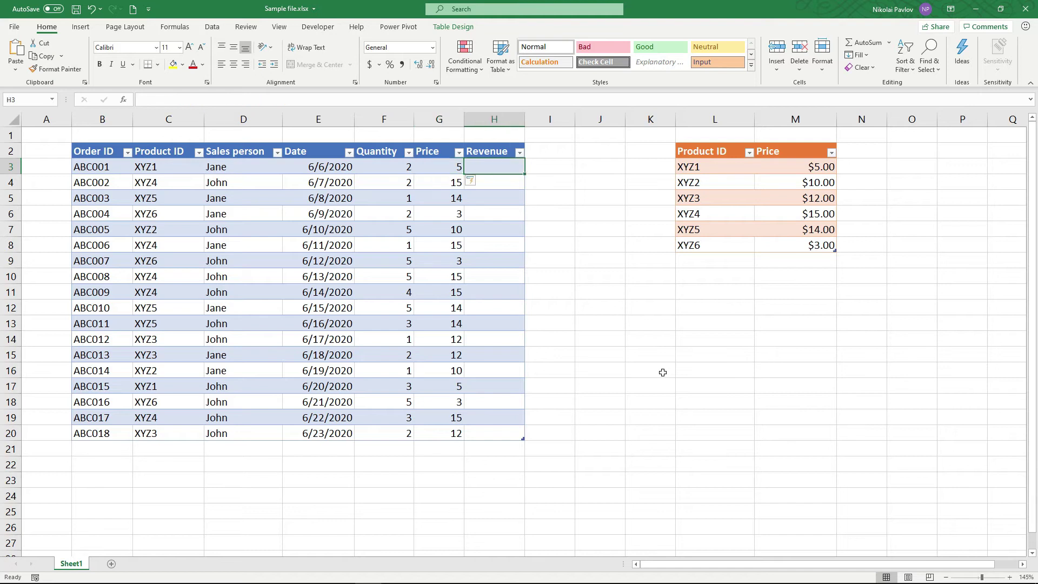
{"action": "type", "text": "="}
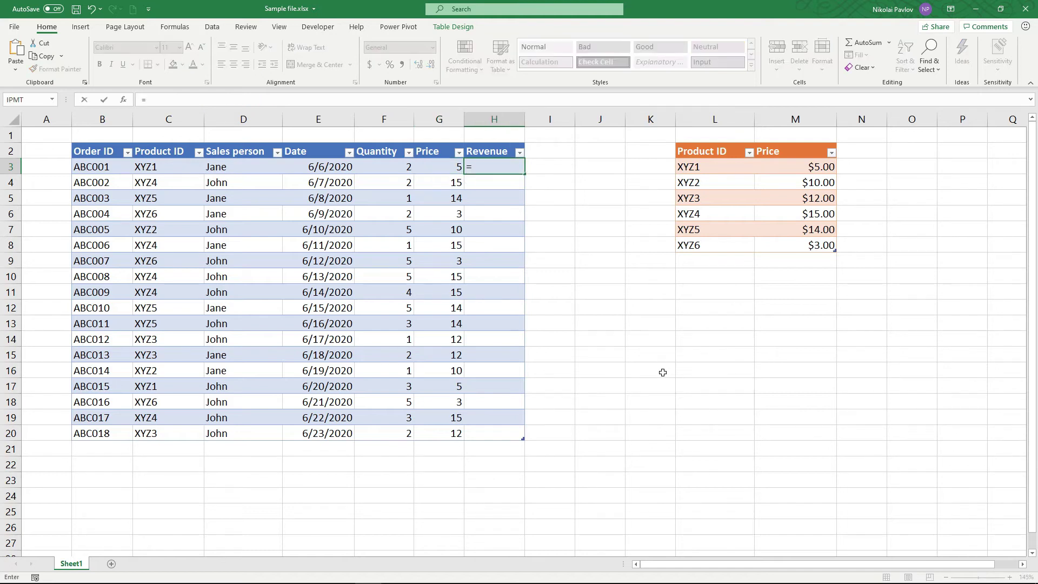
{"action": "key", "text": "Left"}
{"action": "key", "text": "Left"}
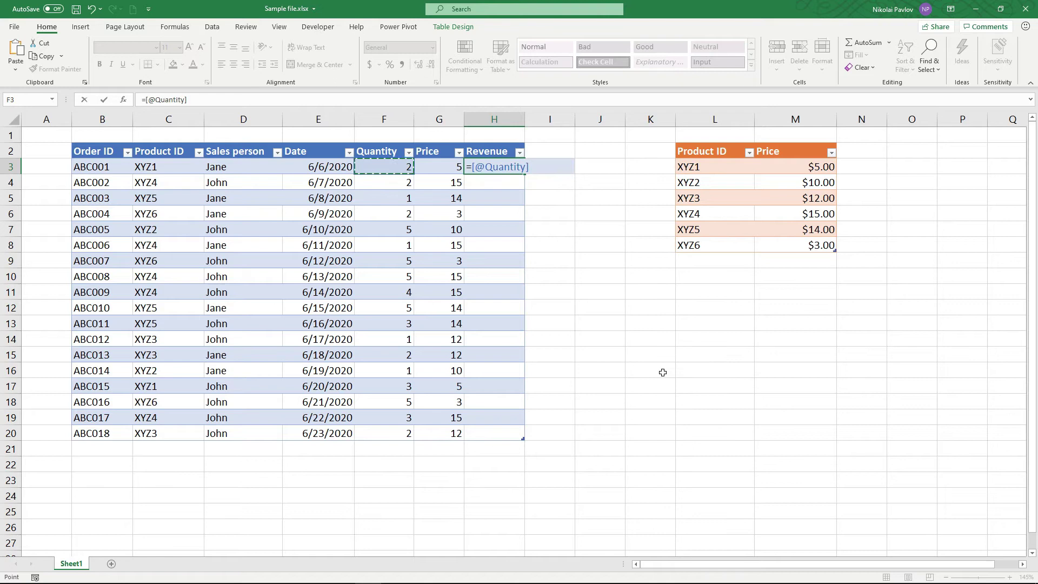
{"action": "type", "text": "*"}
{"action": "key", "text": "Right"}
{"action": "key", "text": "Left"}
{"action": "key", "text": "Left"}
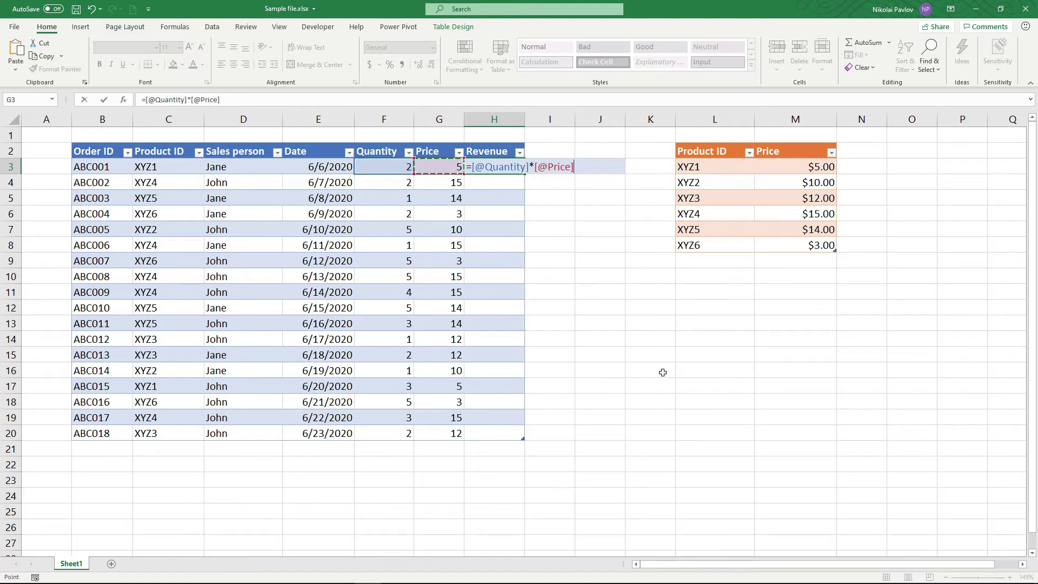
{"action": "key", "text": "Return"}
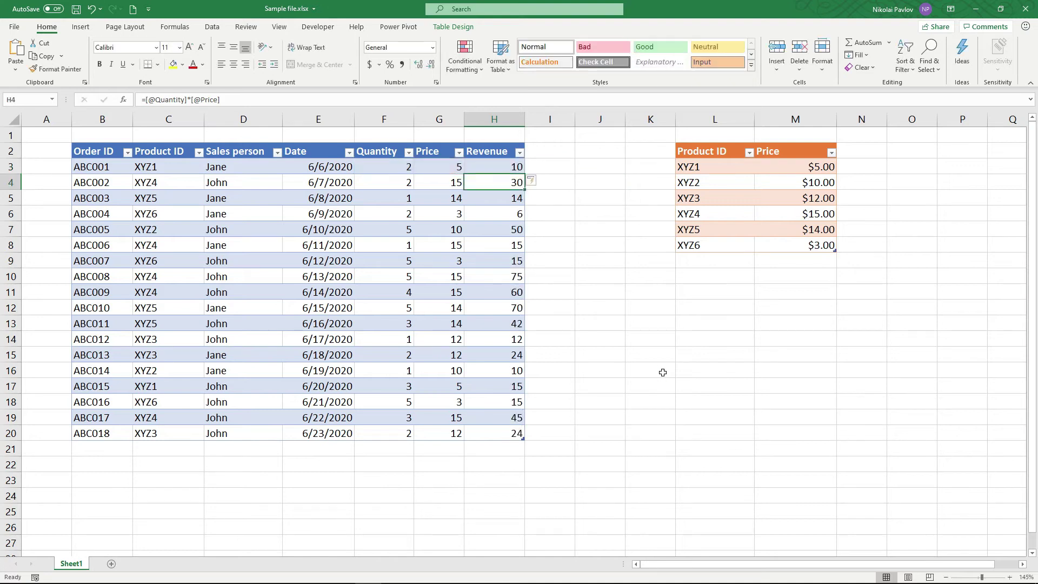
{"action": "key", "text": "Up"}
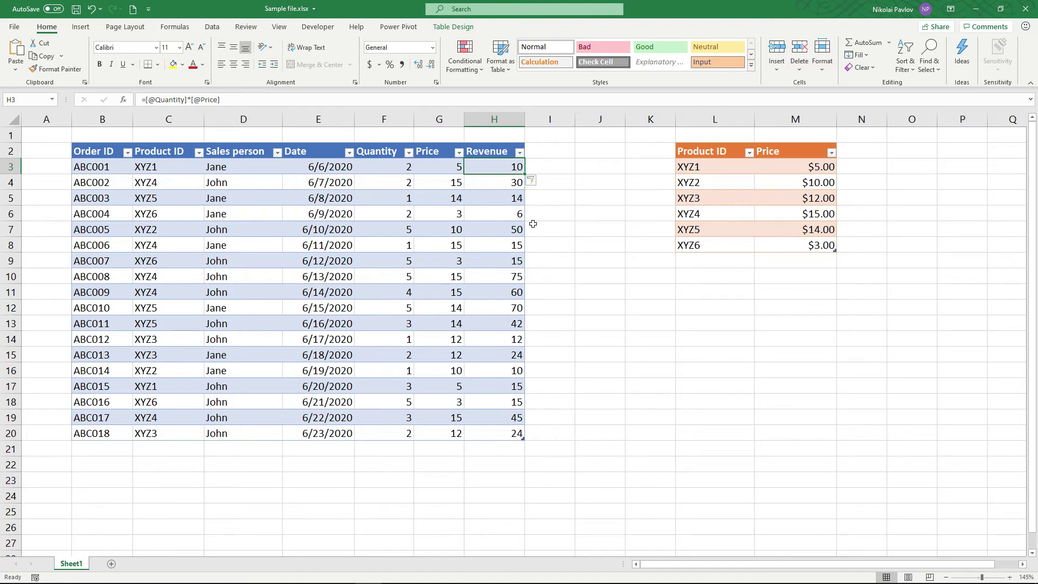
Step: Set the quantities in cells F5 and F6 of the orders table to 3
{"action": "key", "text": "ctrl+z"}
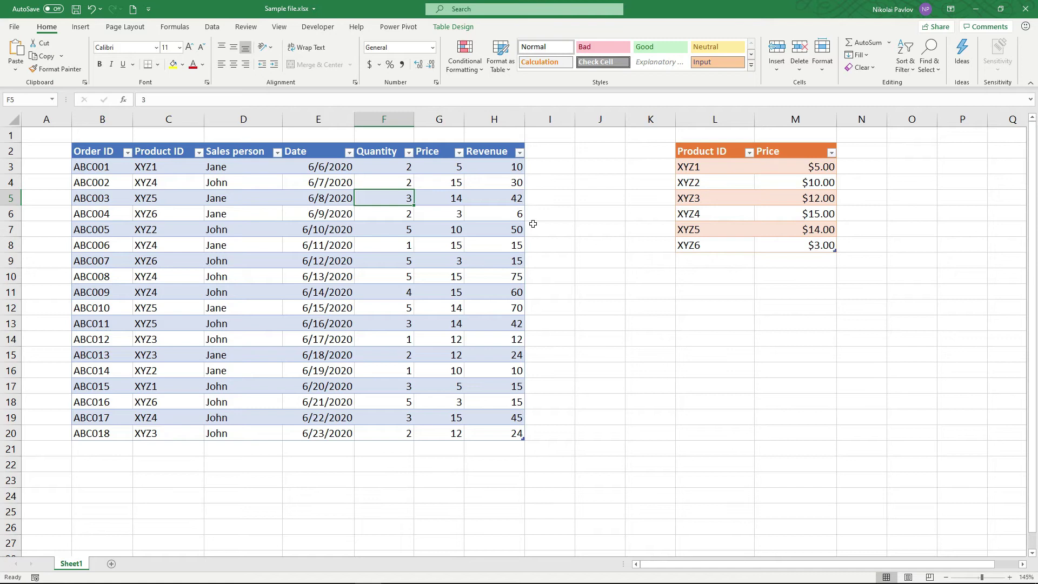
{"action": "key", "text": "Down"}
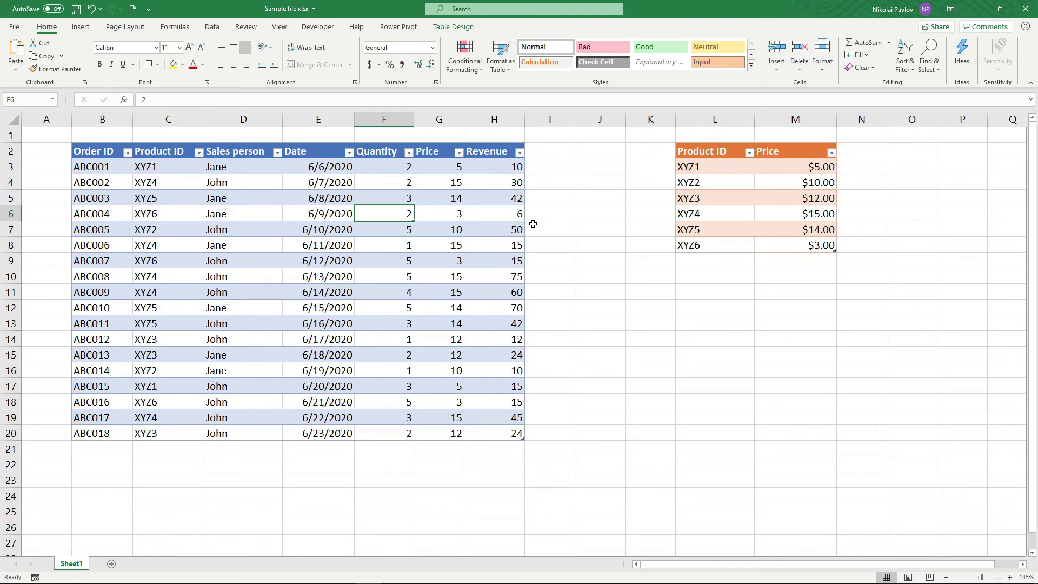
{"action": "key", "text": "Left"}
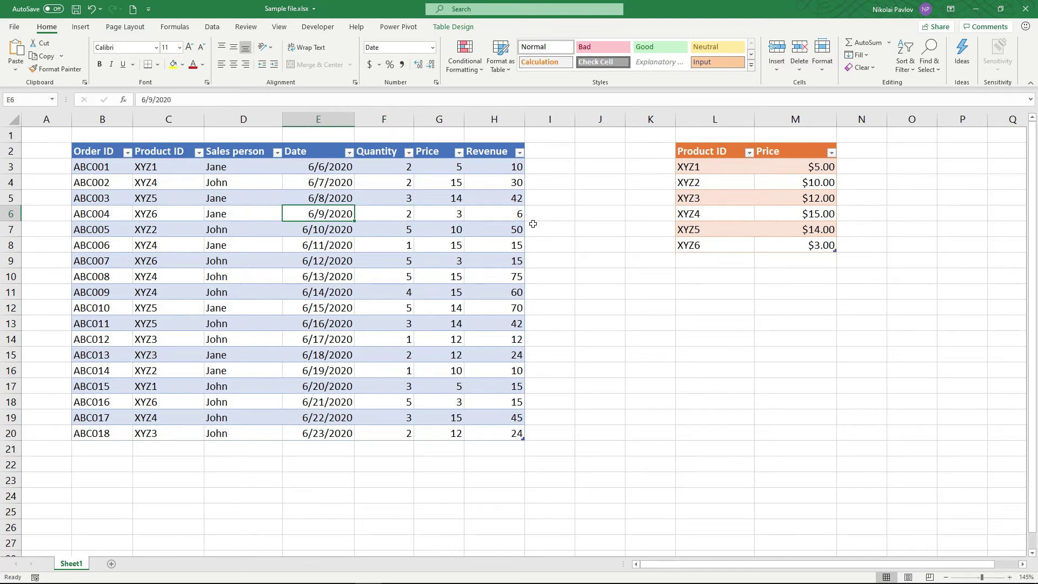
{"action": "key", "text": "Right"}
{"action": "type", "text": "1"}
{"action": "key", "text": "Right"}
{"action": "key", "text": "Left"}
{"action": "type", "text": "3"}
{"action": "key", "text": "Right"}
{"action": "key", "text": "Left"}
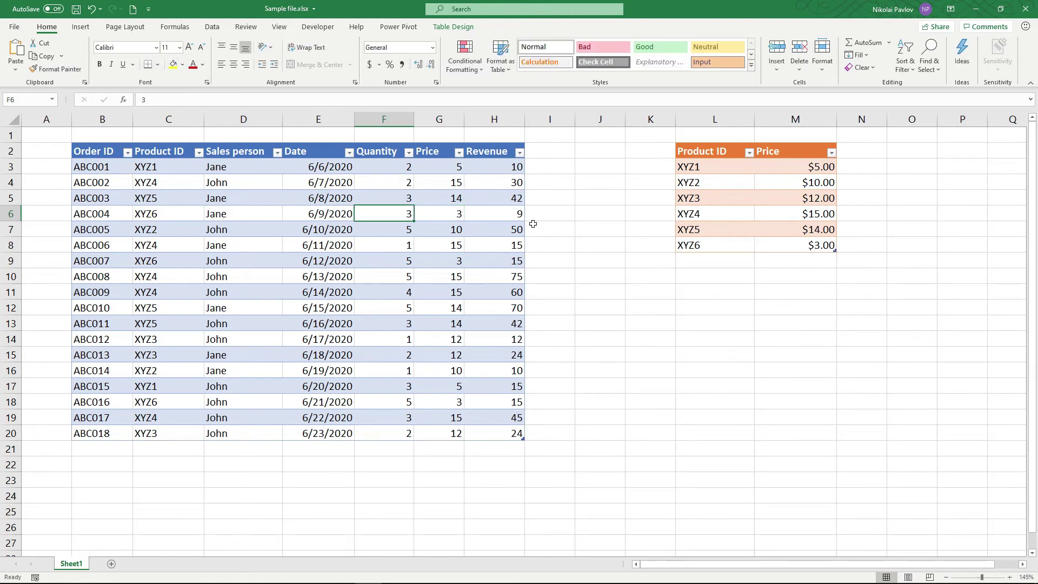
Step: Check the Price and Revenue cells of the orders table in rows 6 to 9
{"action": "key", "text": "Right"}
{"action": "key", "text": "Right"}
{"action": "key", "text": "Left"}
{"action": "key", "text": "Left"}
{"action": "key", "text": "Down"}
{"action": "key", "text": "Right"}
{"action": "key", "text": "Down"}
{"action": "key", "text": "Down"}
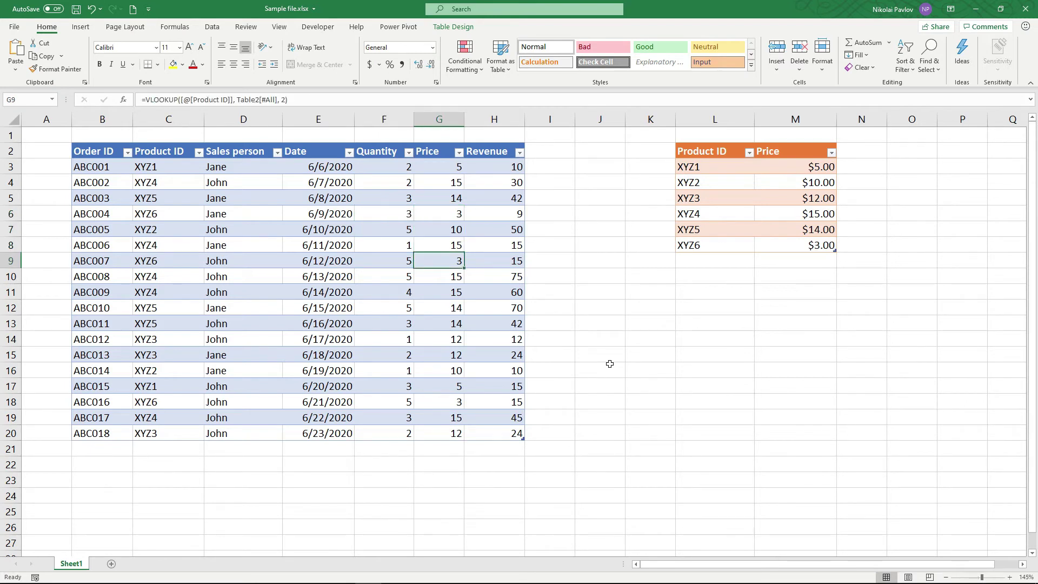
{"action": "key", "text": "Up"}
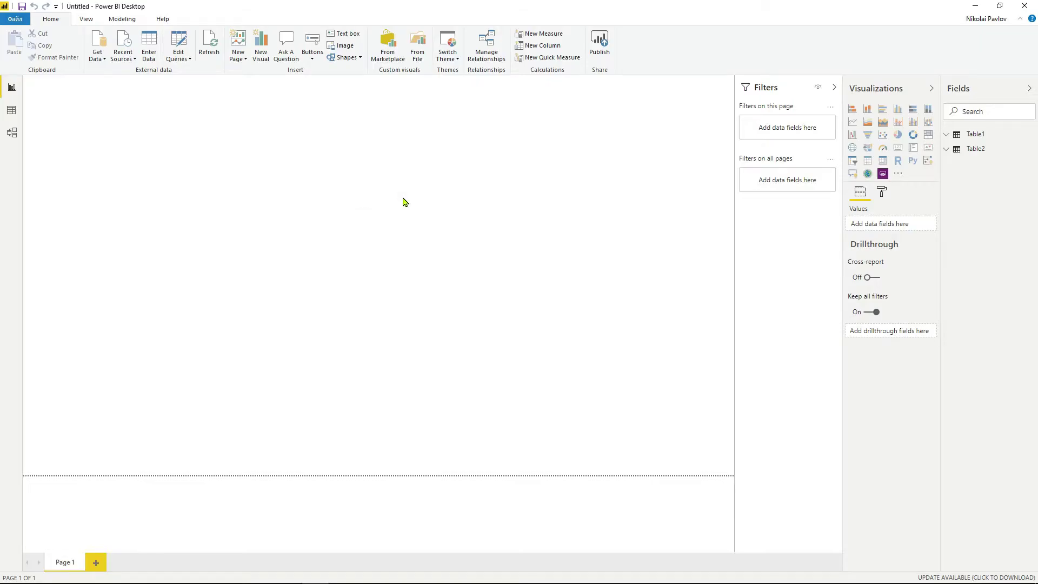
Step: Switch to Power BI Desktop and view the rows of Table1 and Table2 in Data view
{"action": "left_click", "coordinate": [976, 135]}
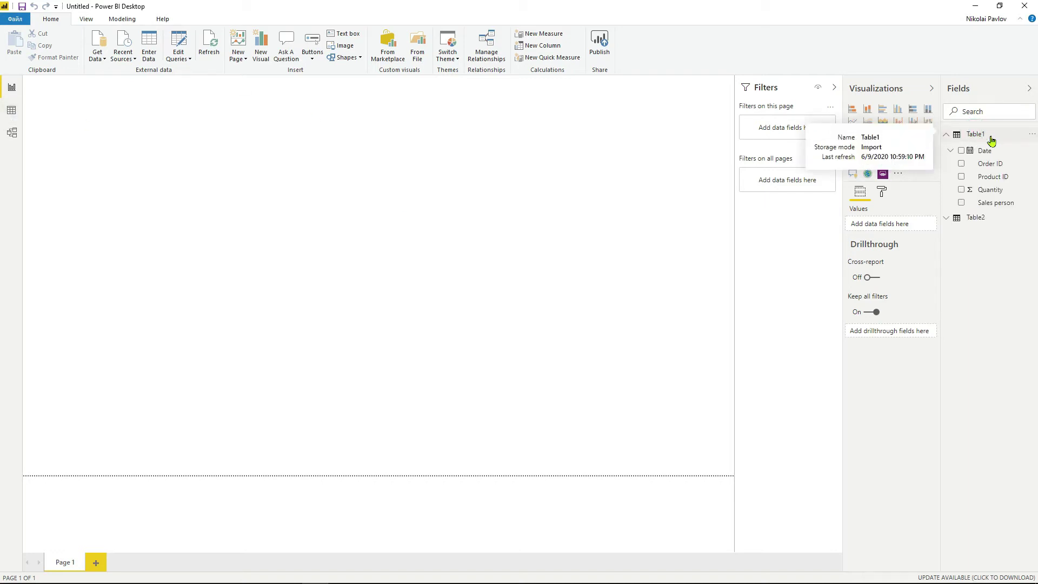
{"action": "left_click", "coordinate": [11, 110]}
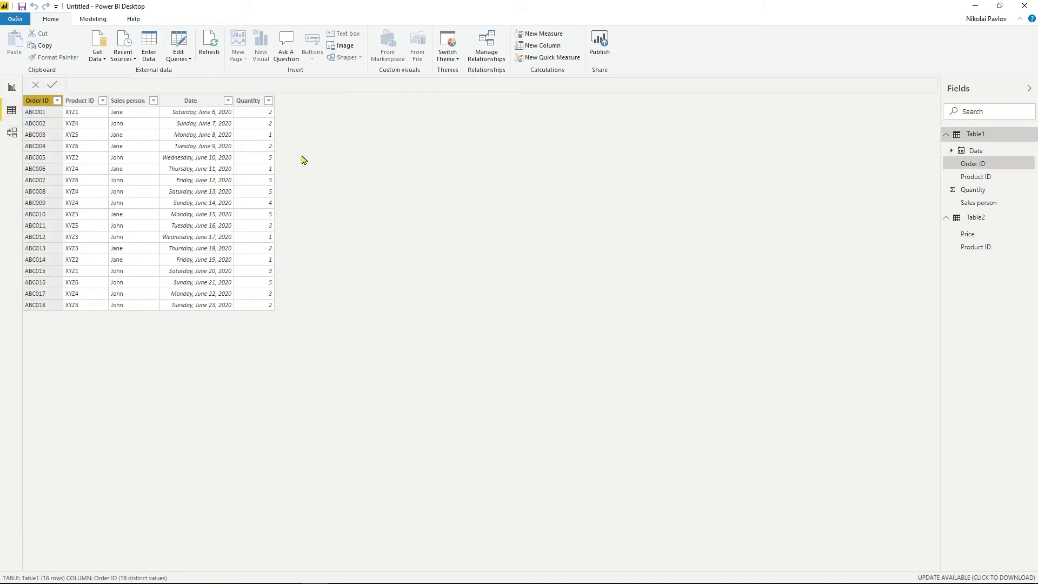
{"action": "left_click", "coordinate": [362, 140]}
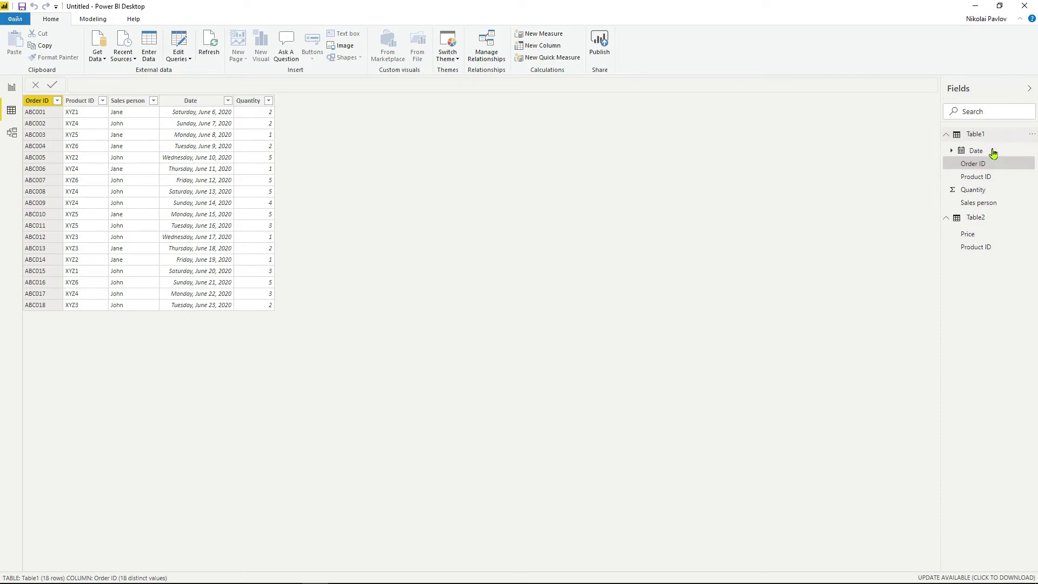
{"action": "left_click", "coordinate": [976, 218]}
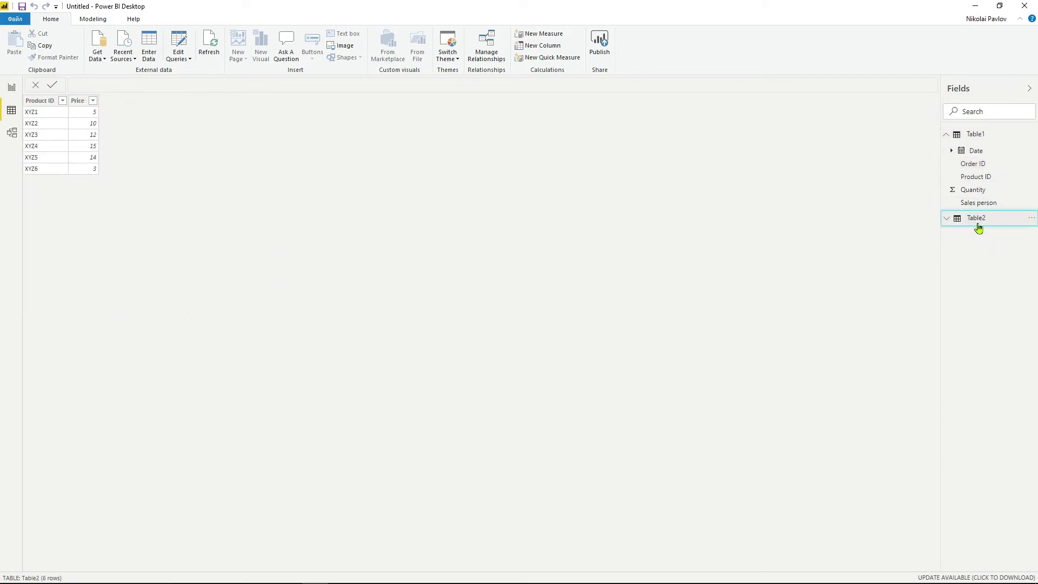
Step: Add a calculated column to Table1 with the formula Price = RELATED(Table2[Price])
{"action": "left_click", "coordinate": [980, 135]}
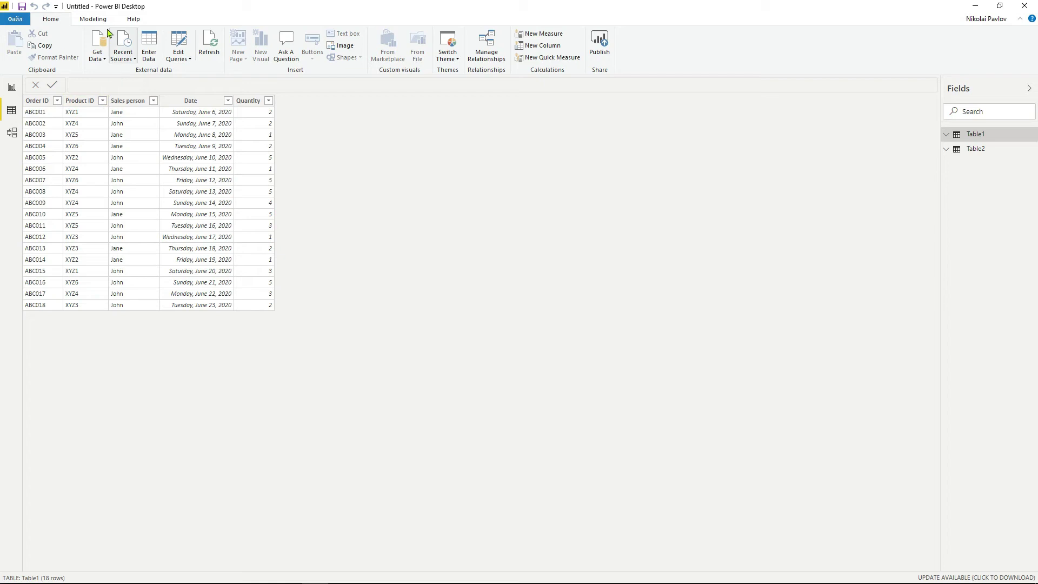
{"action": "left_click", "coordinate": [94, 19]}
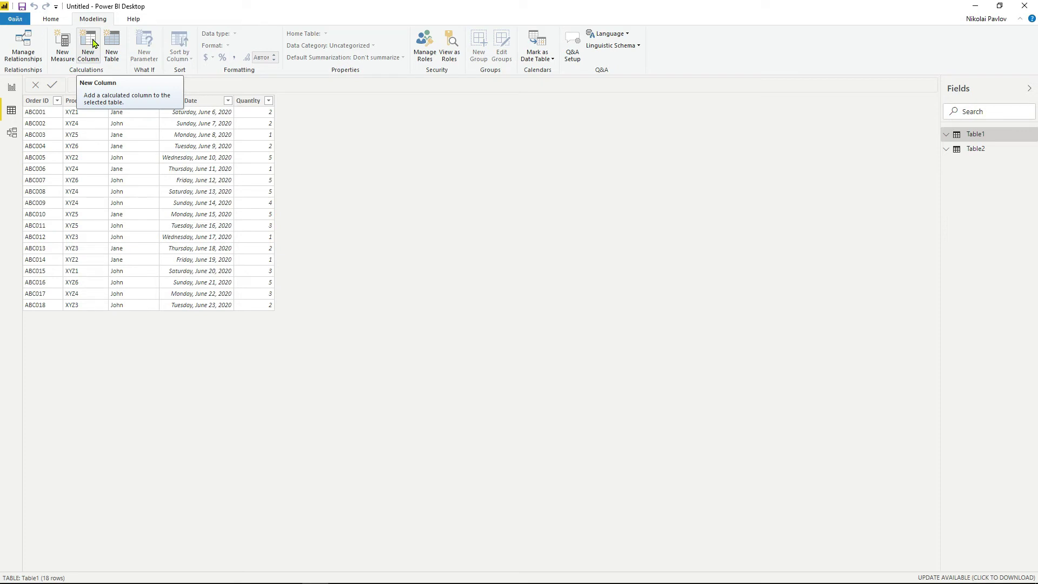
{"action": "left_click", "coordinate": [94, 44]}
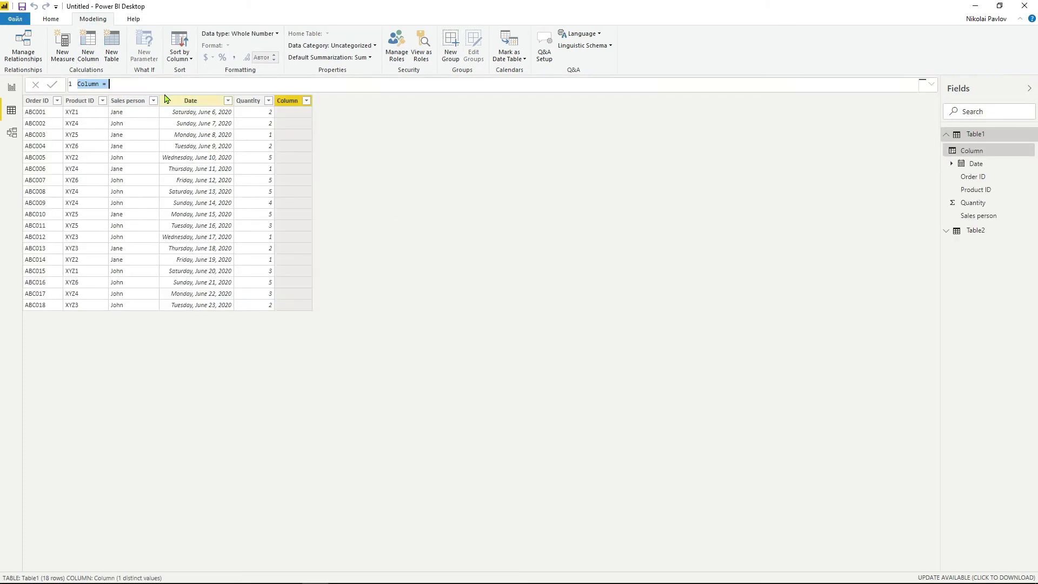
{"action": "type", "text": "R"}
{"action": "key", "text": "BackSpace"}
{"action": "type", "text": "Price ="}
{"action": "type", "text": "rela"}
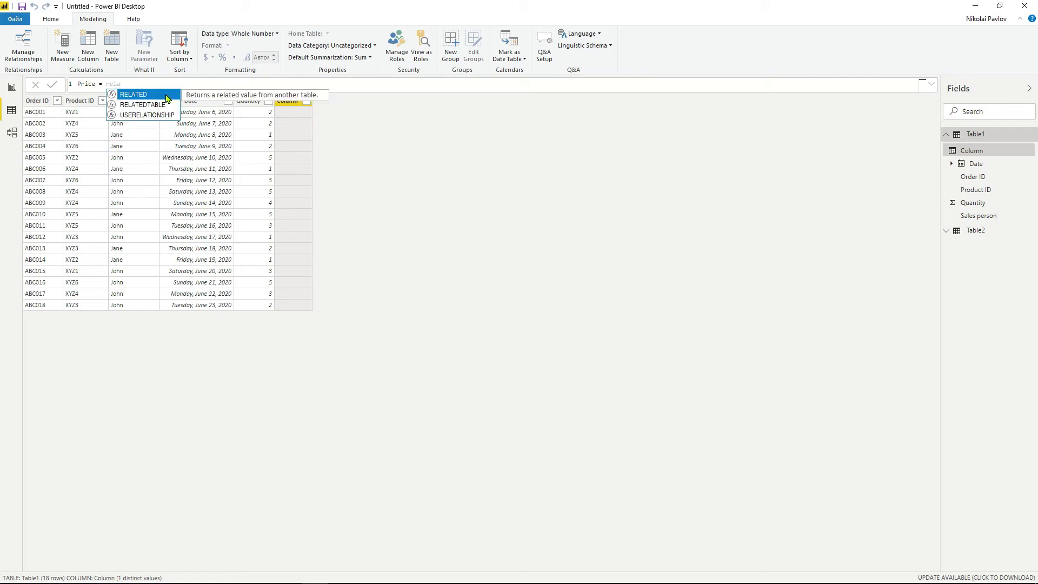
{"action": "left_click", "coordinate": [167, 95]}
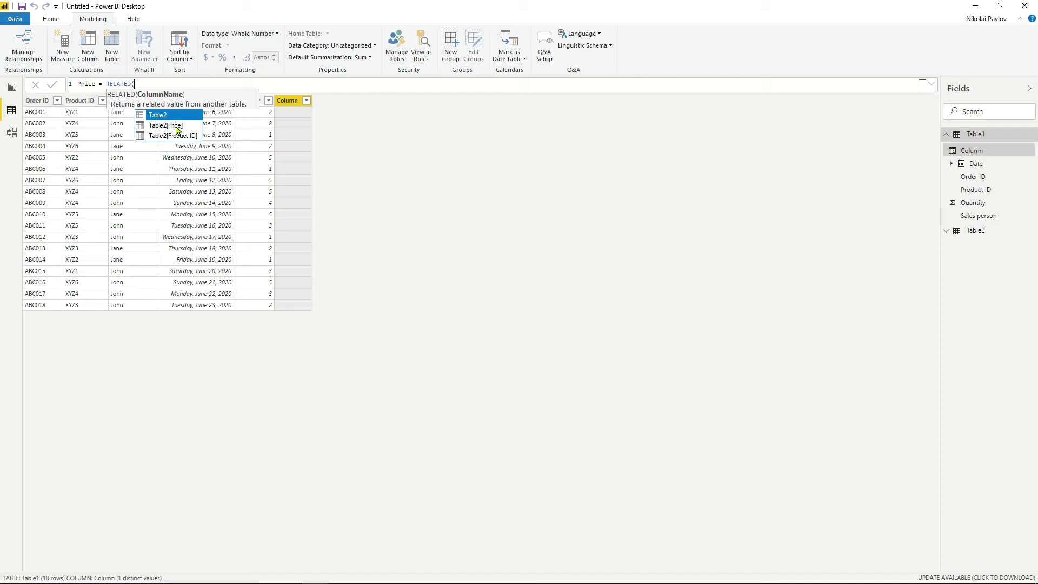
{"action": "left_click", "coordinate": [178, 130]}
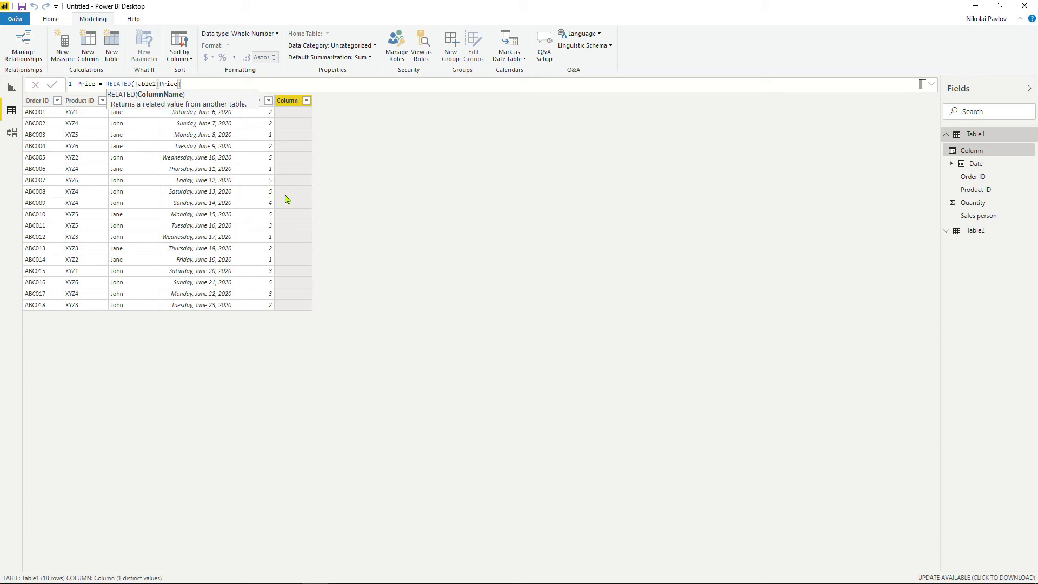
{"action": "type", "text": ")"}
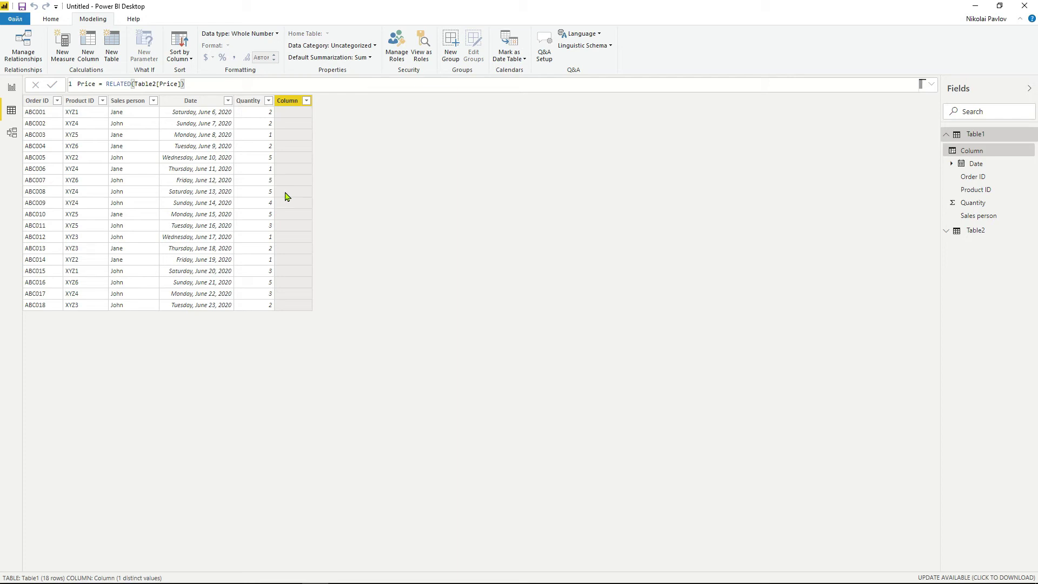
{"action": "key", "text": "Return"}
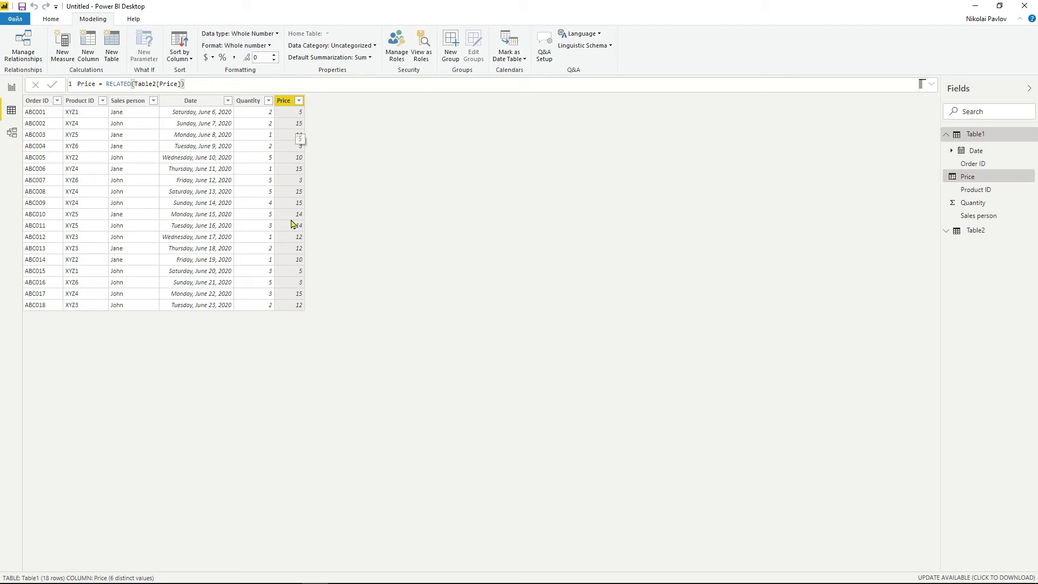
Step: Compare the Price column values in Table1 with the product prices in Table2, matching them by Product ID
{"action": "left_click", "coordinate": [288, 169]}
{"action": "left_click", "coordinate": [293, 216]}
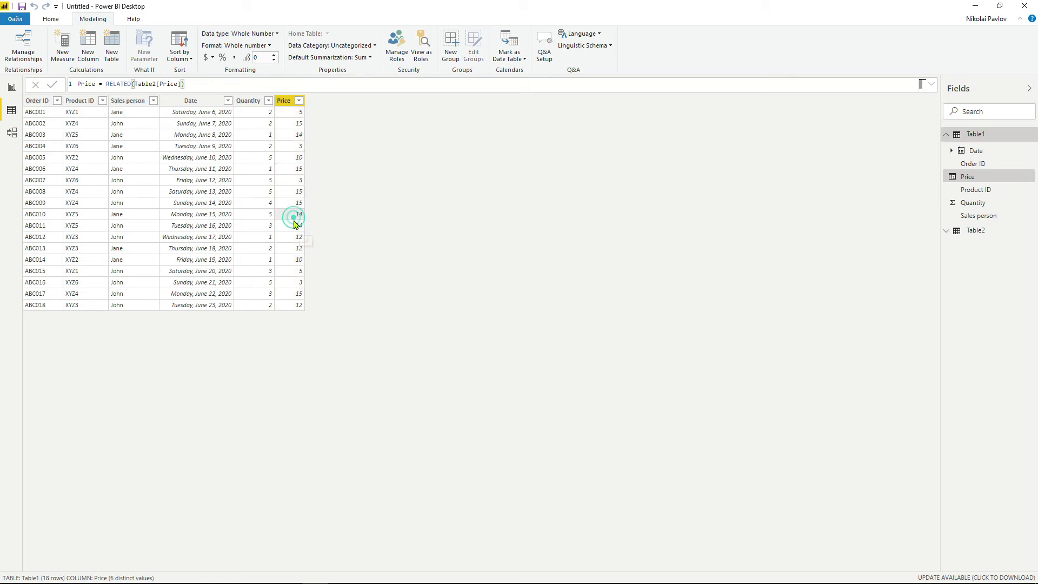
{"action": "left_click", "coordinate": [292, 148]}
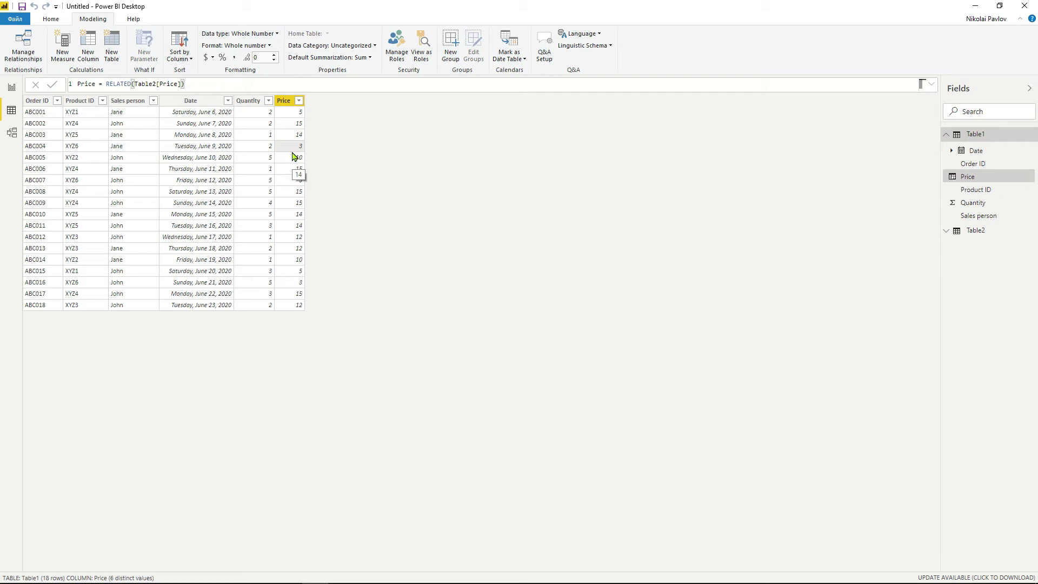
{"action": "left_click", "coordinate": [295, 180]}
{"action": "left_click", "coordinate": [295, 145]}
{"action": "left_click", "coordinate": [980, 231]}
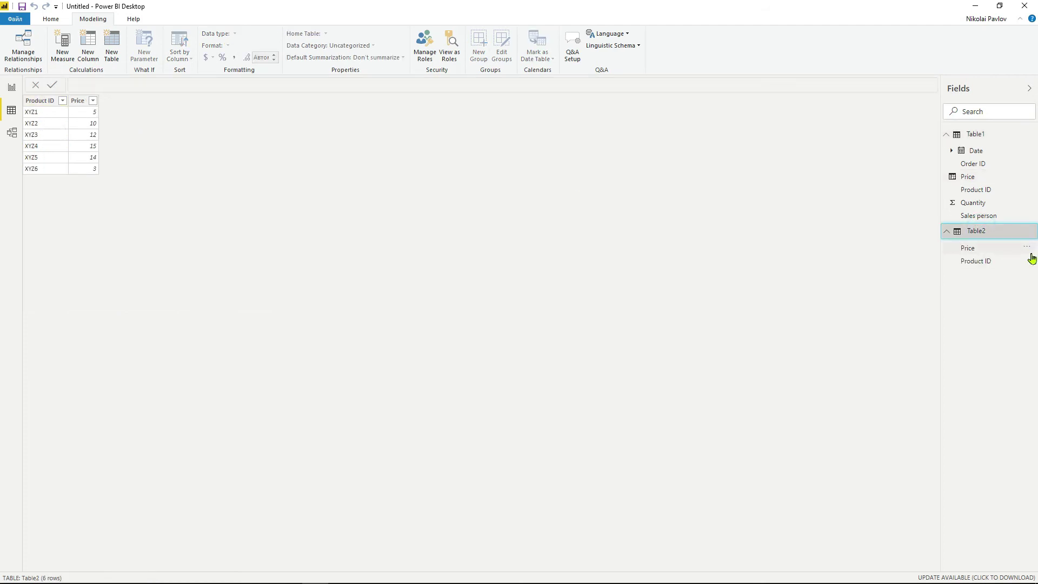
{"action": "left_click", "coordinate": [990, 133]}
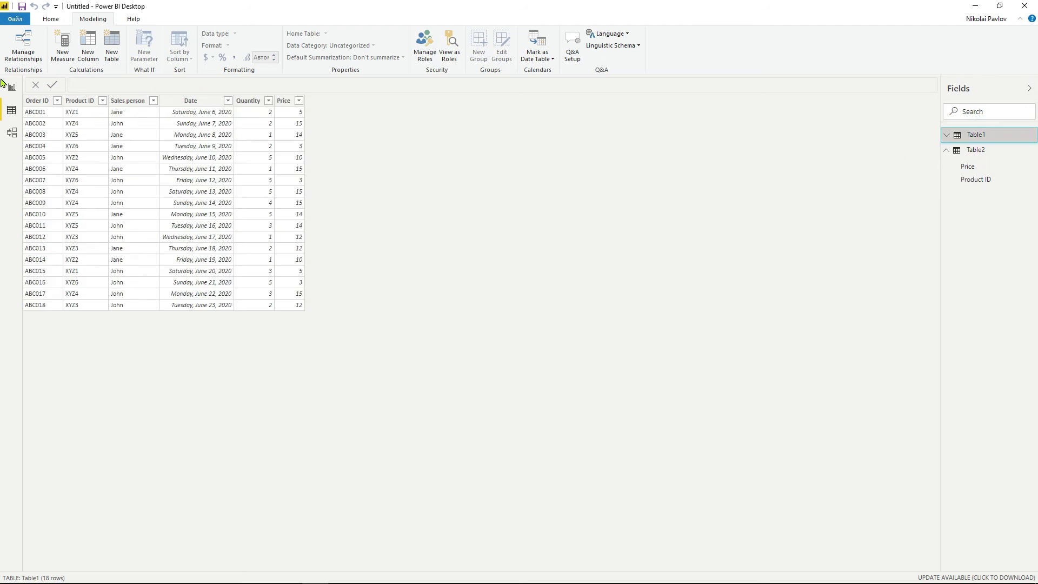
{"action": "left_click", "coordinate": [978, 151]}
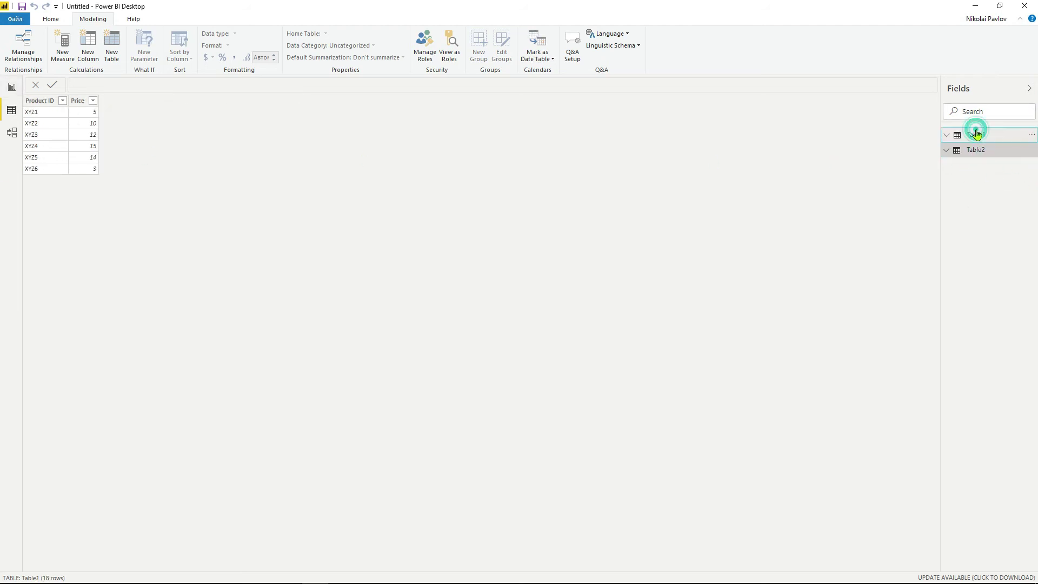
{"action": "left_click", "coordinate": [976, 134]}
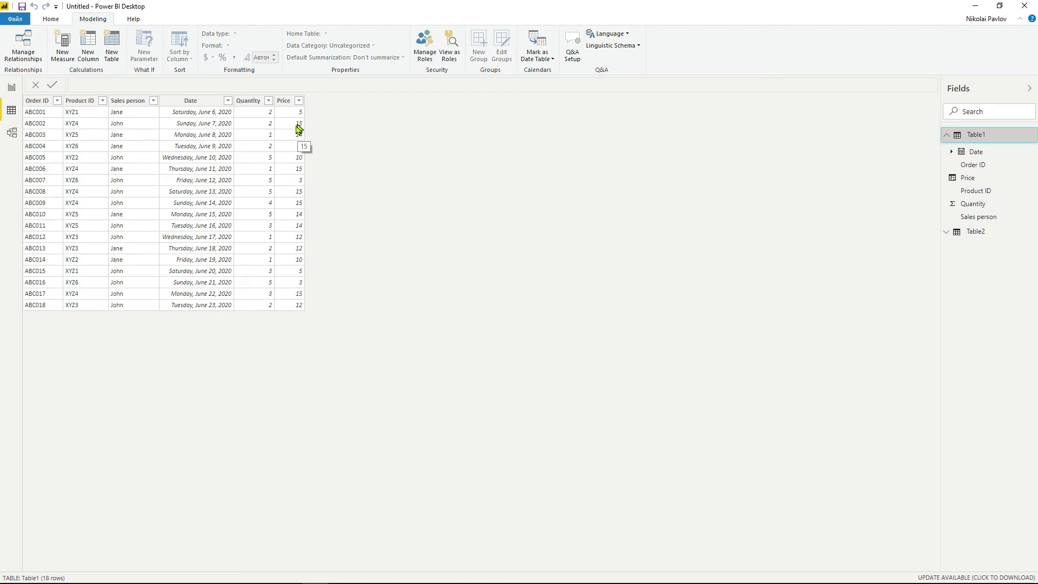
{"action": "left_click", "coordinate": [88, 103]}
{"action": "left_click", "coordinate": [283, 101]}
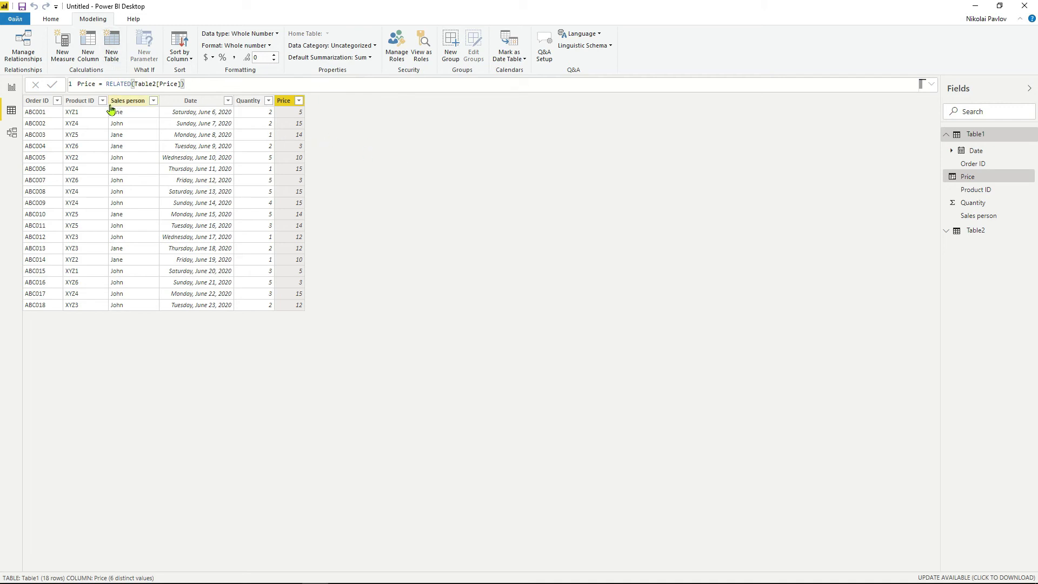
{"action": "left_click", "coordinate": [89, 41]}
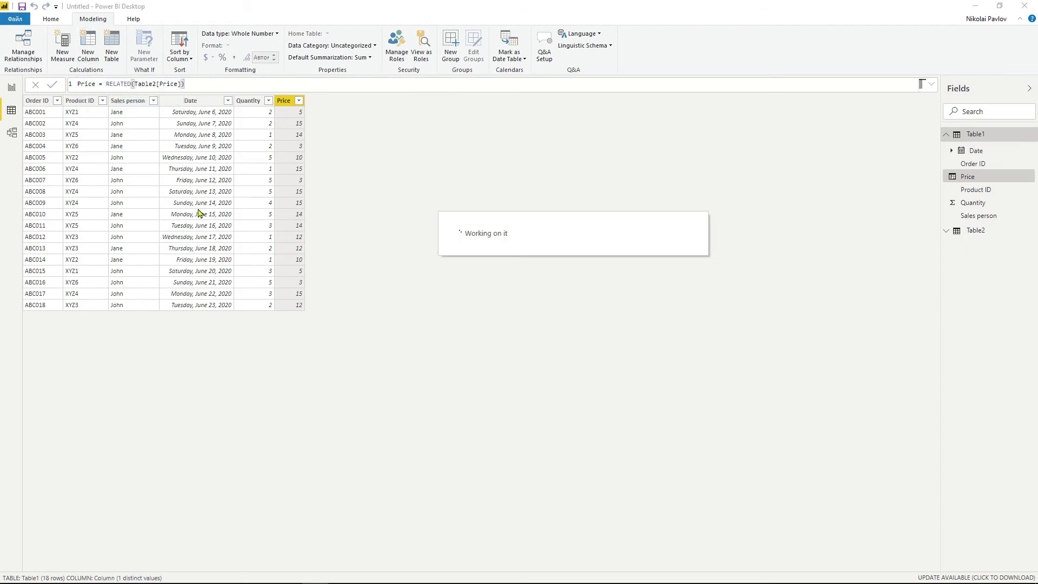
{"action": "type", "text": "Revenue ="}
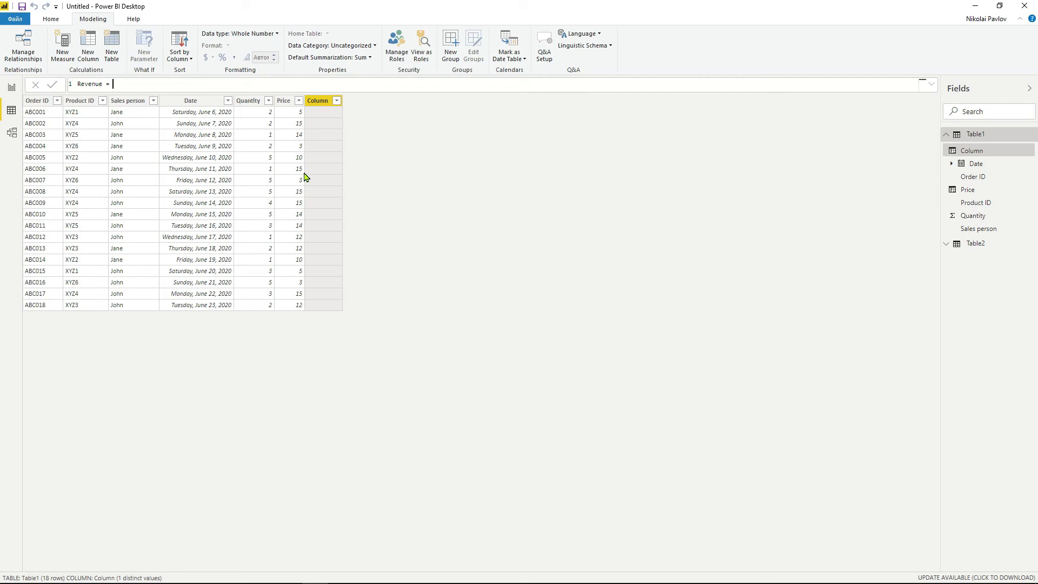
{"action": "type", "text": "G2 *"}
{"action": "key", "text": "BackSpace"}
{"action": "key", "text": "BackSpace"}
{"action": "key", "text": "BackSpace"}
{"action": "key", "text": "BackSpace"}
{"action": "key", "text": "BackSpace"}
{"action": "key", "text": "BackSpace"}
{"action": "key", "text": "BackSpace"}
{"action": "key", "text": "BackSpace"}
{"action": "key", "text": "BackSpace"}
{"action": "key", "text": "BackSpace"}
{"action": "key", "text": "BackSpace"}
{"action": "key", "text": "BackSpace"}
{"action": "key", "text": "BackSpace"}
{"action": "key", "text": "BackSpace"}
{"action": "left_click", "coordinate": [278, 132]}
{"action": "left_click", "coordinate": [287, 116]}
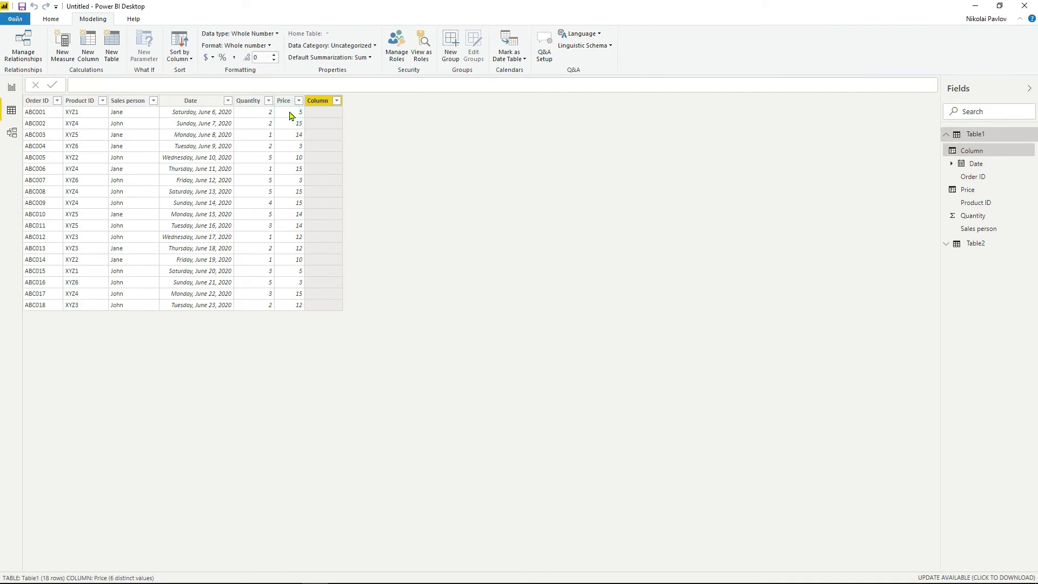
{"action": "left_click", "coordinate": [263, 115]}
{"action": "left_click", "coordinate": [292, 121]}
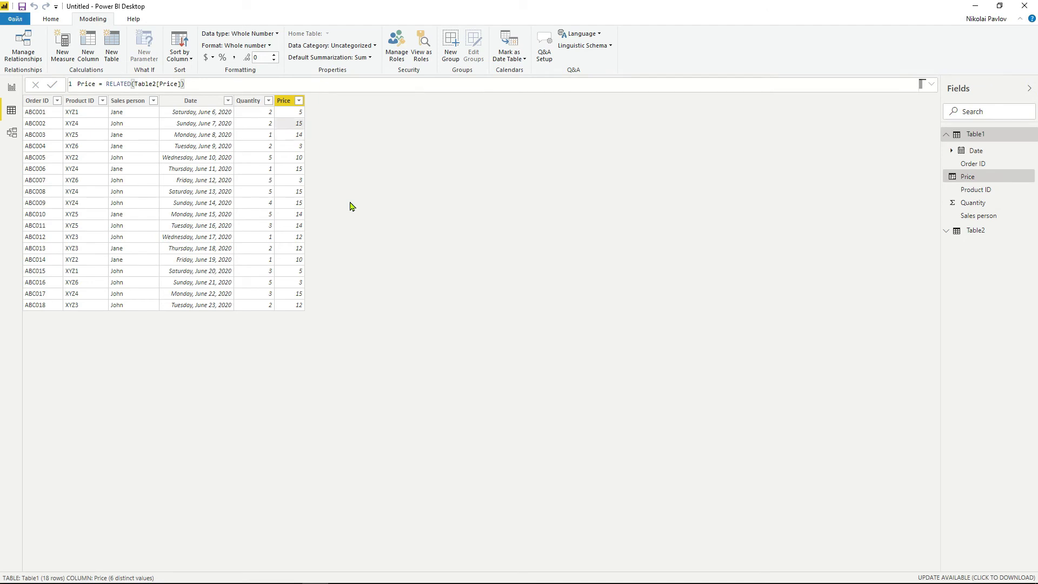
Step: Examine the Sales person, Date, Quantity and Price columns of Table1, looking at how data is selected by cell and by whole column
{"action": "key", "text": "Left"}
{"action": "key", "text": "Right"}
{"action": "key", "text": "Left"}
{"action": "key", "text": "Left"}
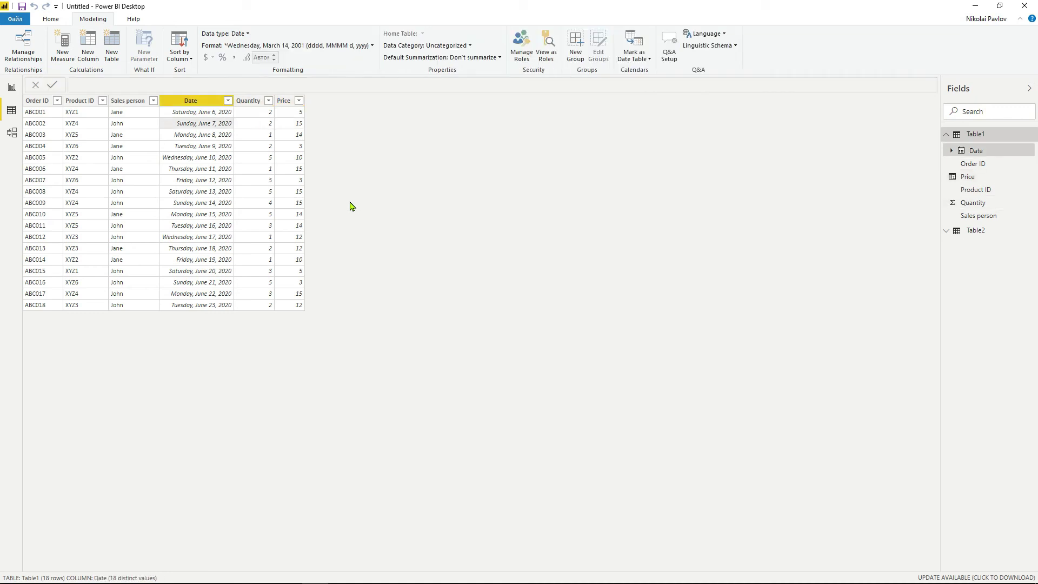
{"action": "key", "text": "Left"}
{"action": "key", "text": "Left"}
{"action": "key", "text": "Right"}
{"action": "key", "text": "Down"}
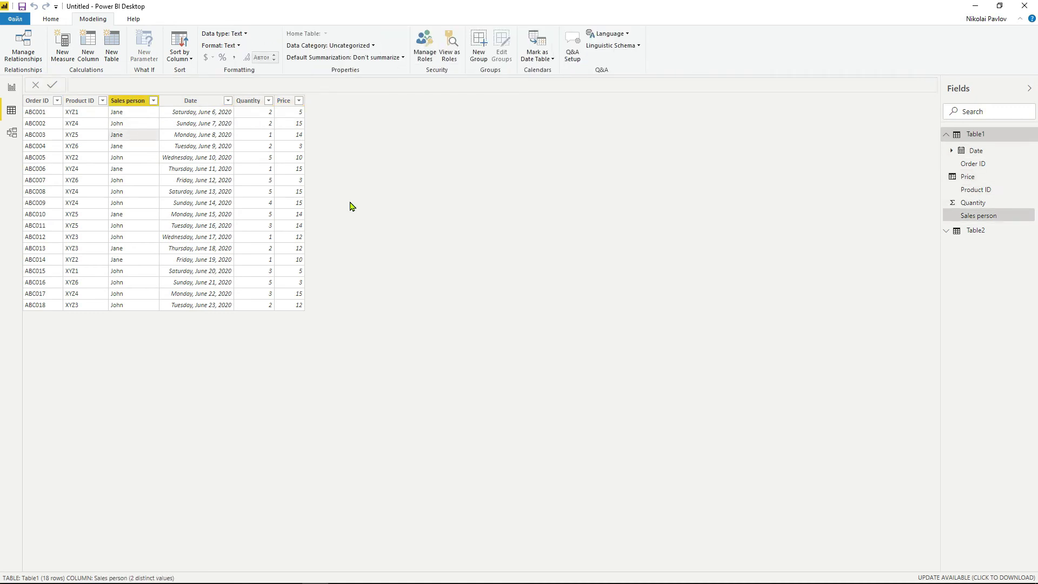
{"action": "key", "text": "Right"}
{"action": "left_click", "coordinate": [248, 101]}
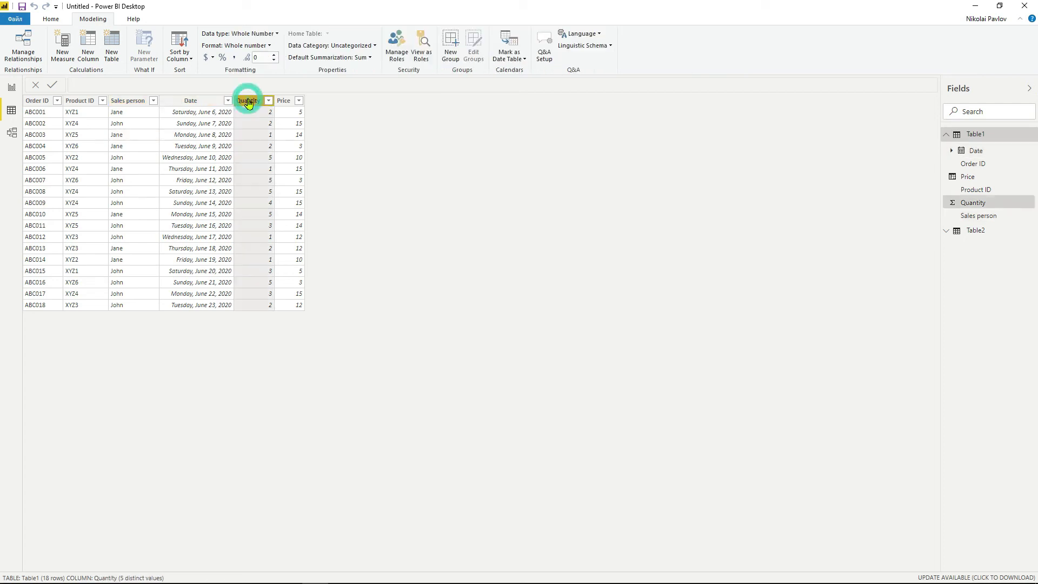
{"action": "left_click", "coordinate": [286, 102]}
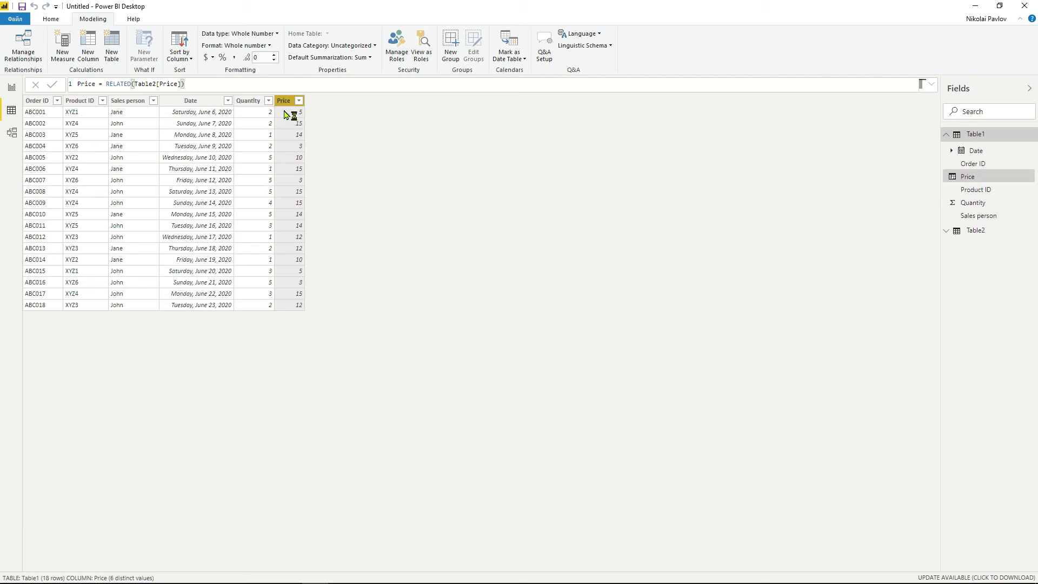
{"action": "left_click", "coordinate": [257, 102]}
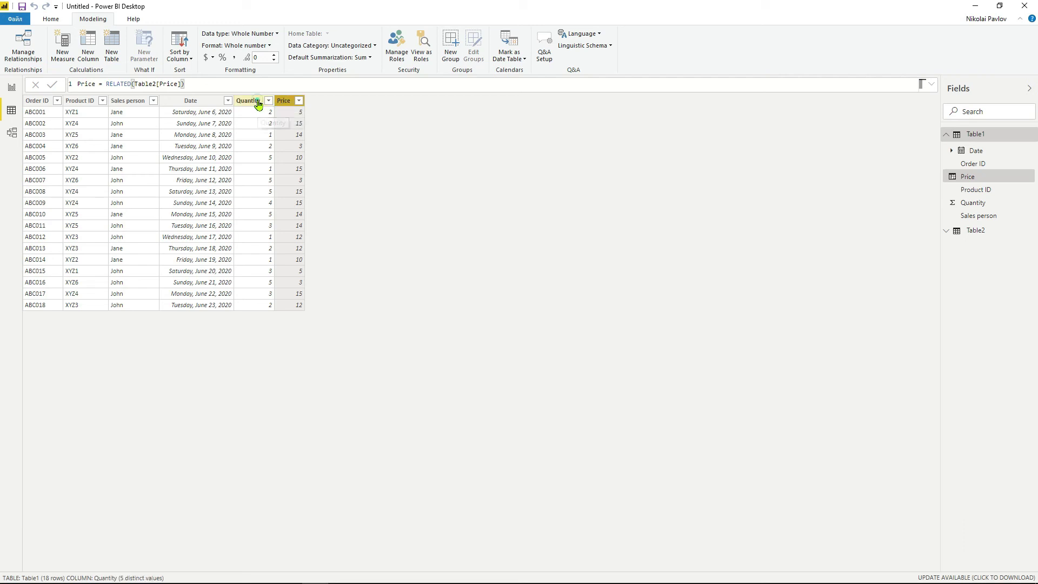
{"action": "left_click", "coordinate": [203, 103]}
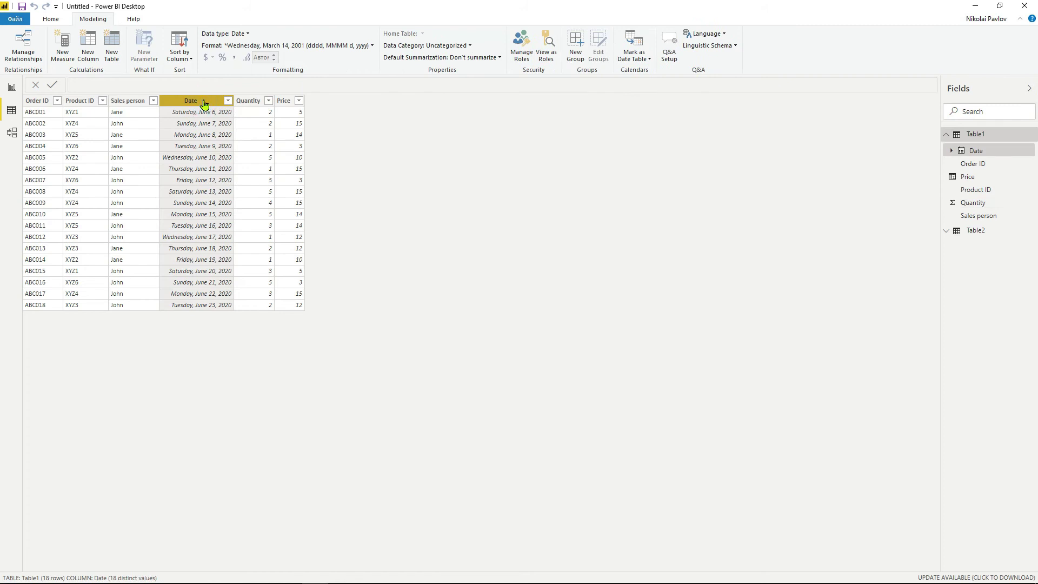
{"action": "left_click", "coordinate": [244, 123]}
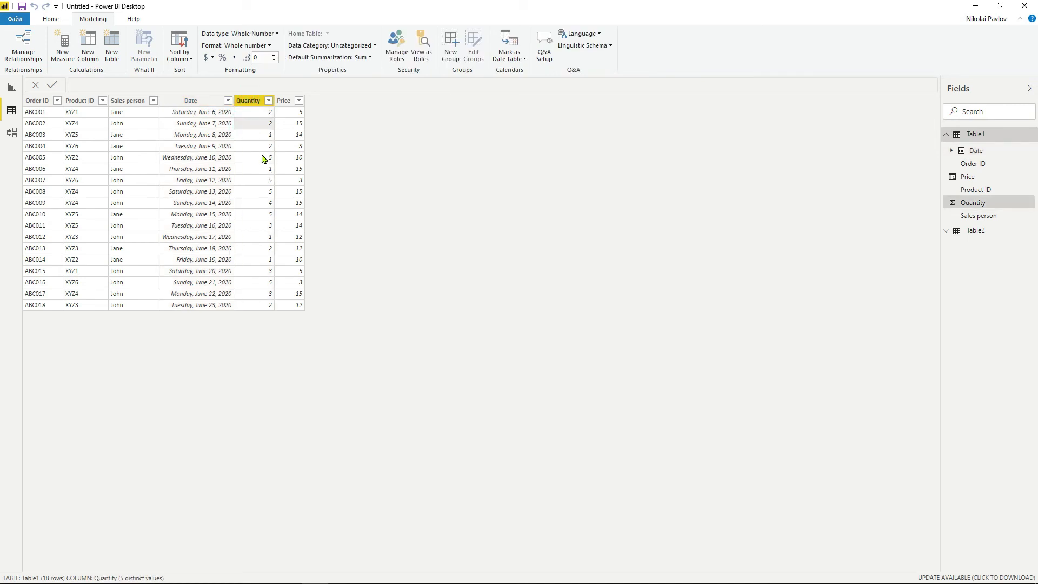
{"action": "key", "text": "Right"}
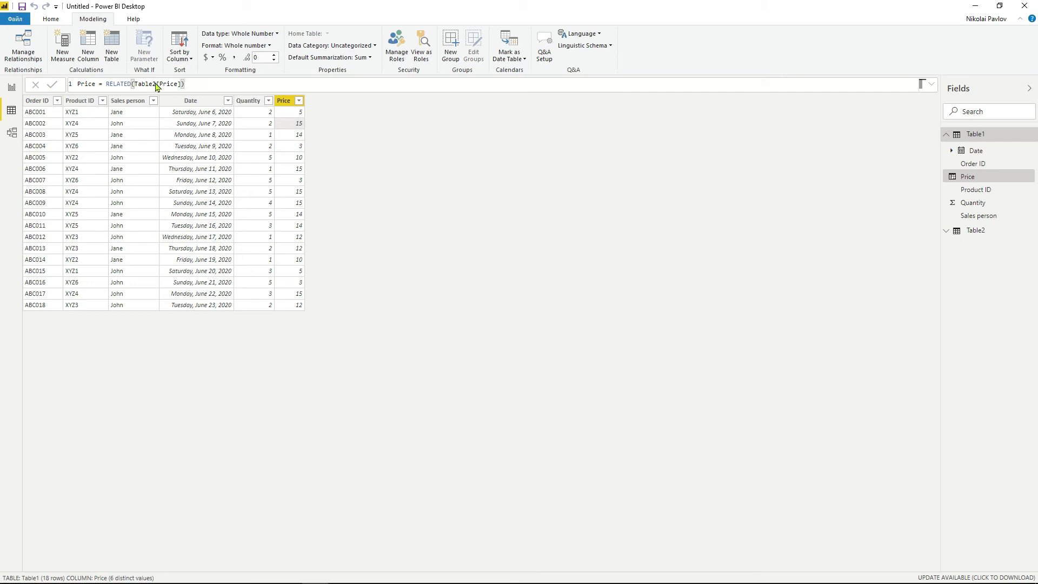
Step: Add a calculated column to Table1 with the formula Revenue = Table1[Quantity] * Table1[Price]
{"action": "left_click", "coordinate": [87, 48]}
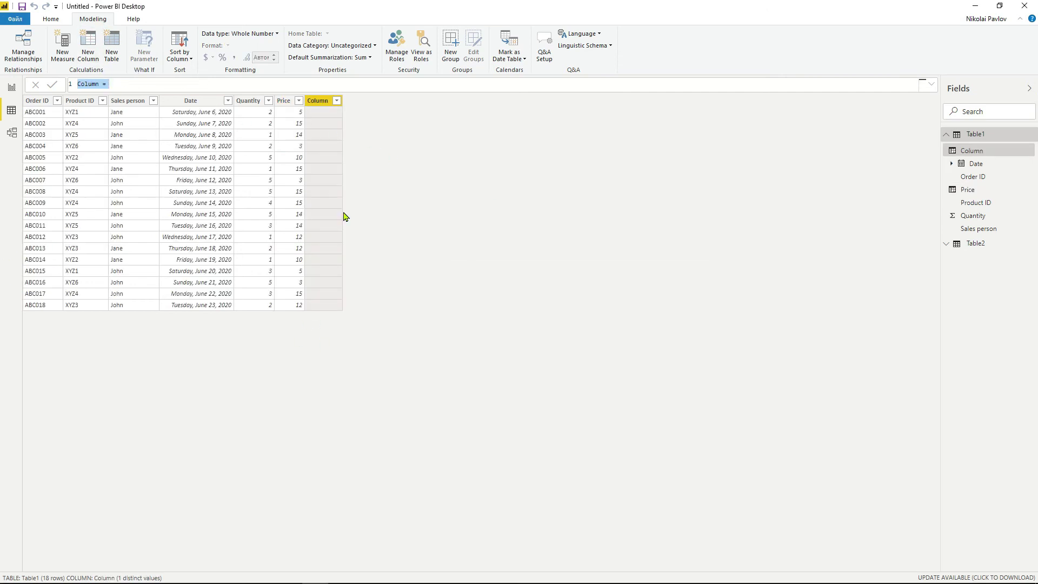
{"action": "key", "text": "BackSpace"}
{"action": "type", "text": "Revenue = quan"}
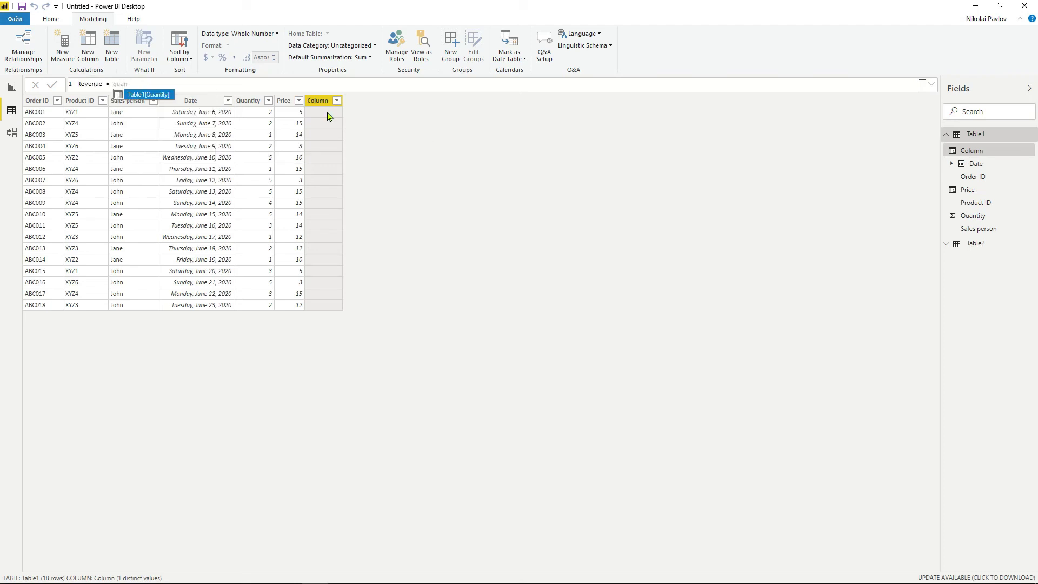
{"action": "key", "text": "Tab"}
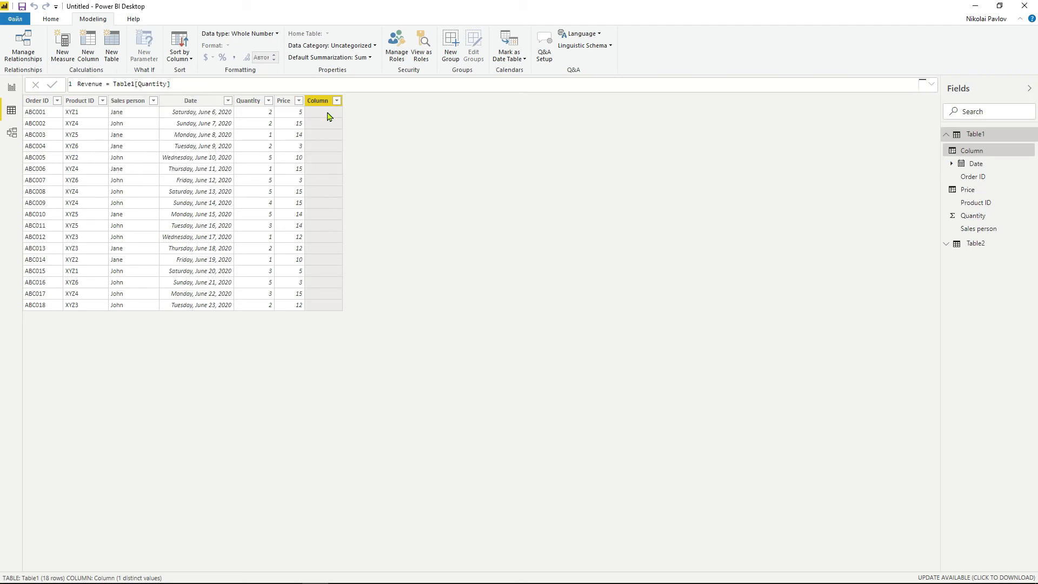
{"action": "type", "text": "* price"}
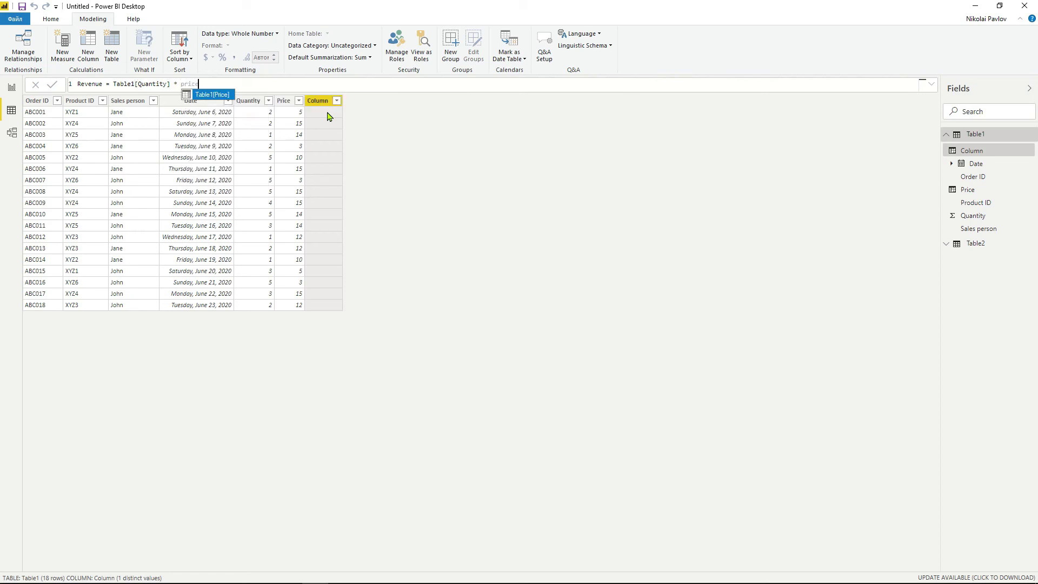
{"action": "key", "text": "Tab"}
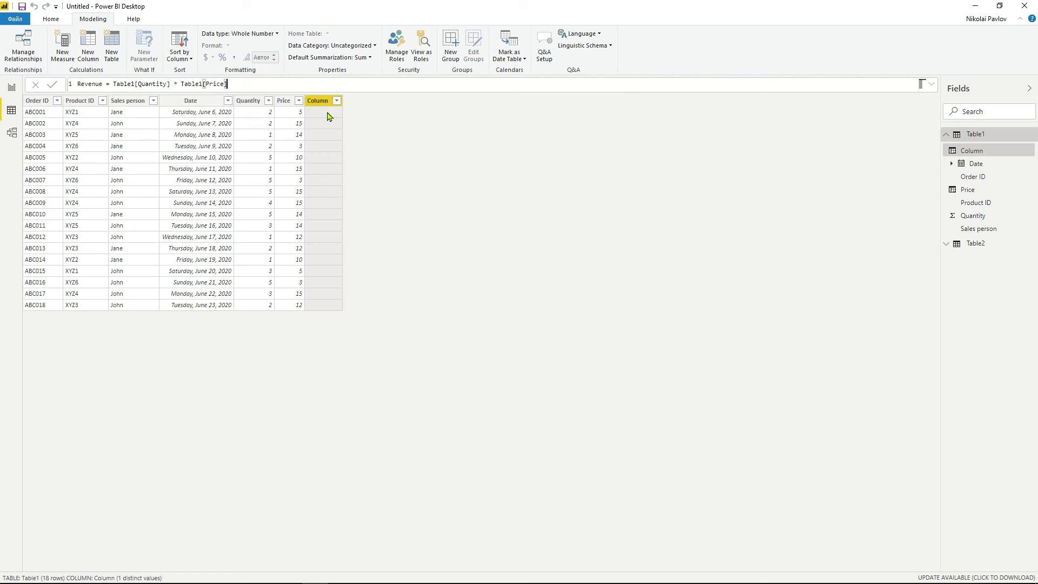
{"action": "key", "text": "Return"}
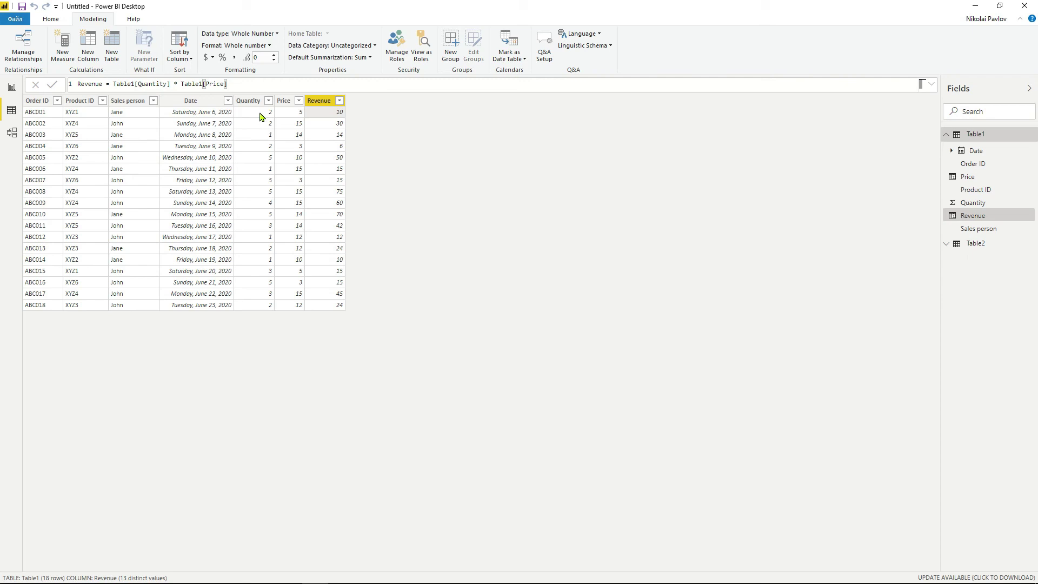
Step: Check the Revenue values of the first orders in Table1 against their Quantity and Price values
{"action": "left_click", "coordinate": [264, 112]}
{"action": "left_click", "coordinate": [286, 115]}
{"action": "left_click", "coordinate": [315, 116]}
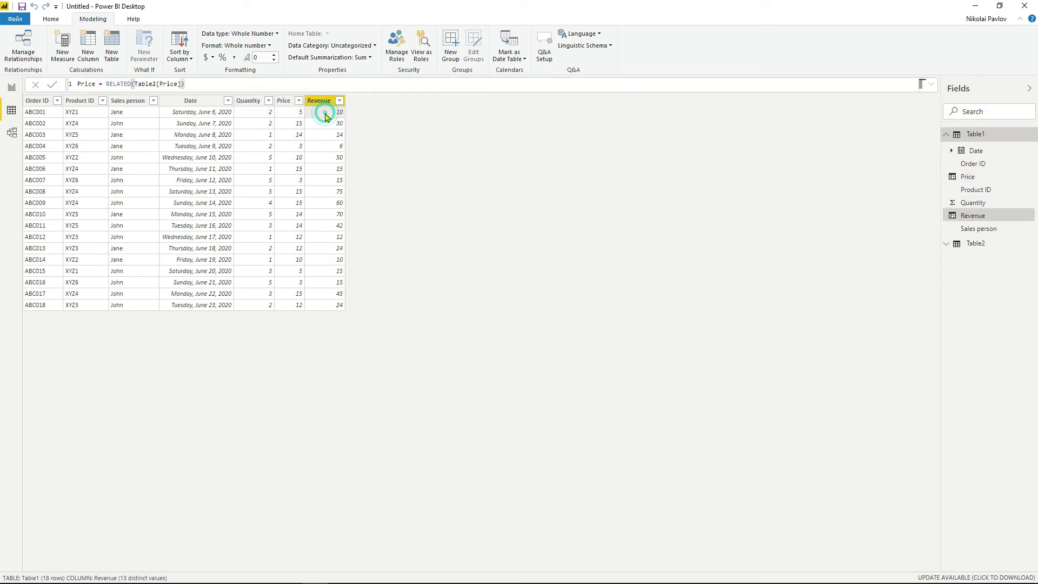
{"action": "left_click", "coordinate": [263, 114]}
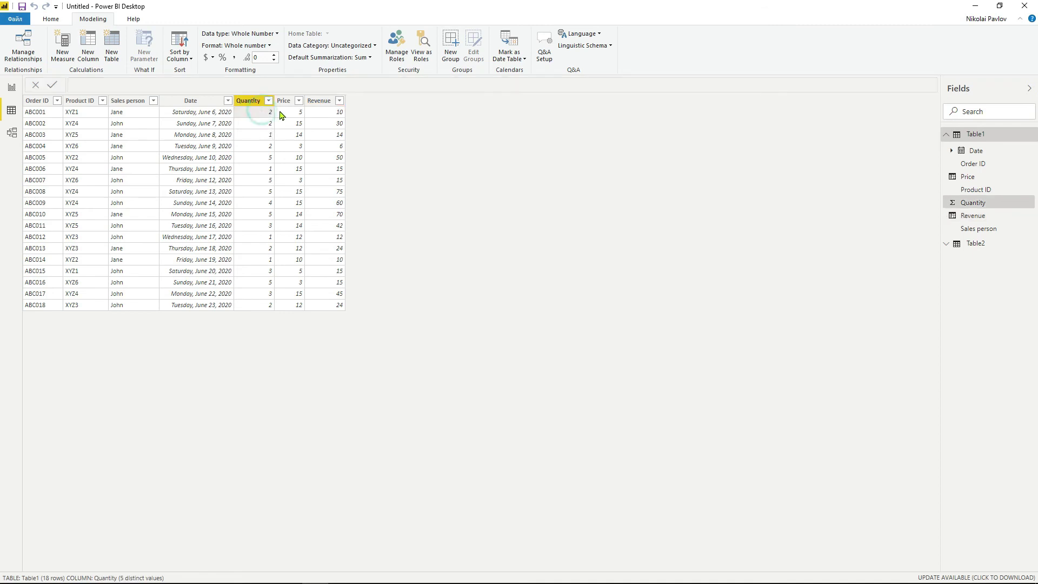
{"action": "left_click", "coordinate": [283, 112]}
{"action": "left_click", "coordinate": [331, 144]}
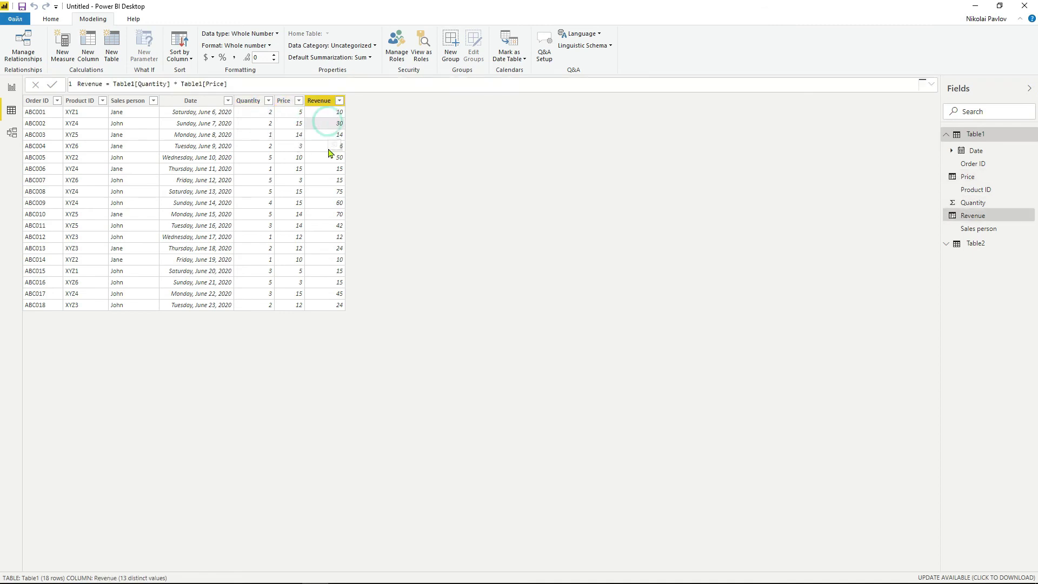
{"action": "left_click", "coordinate": [263, 138]}
{"action": "left_click", "coordinate": [287, 135]}
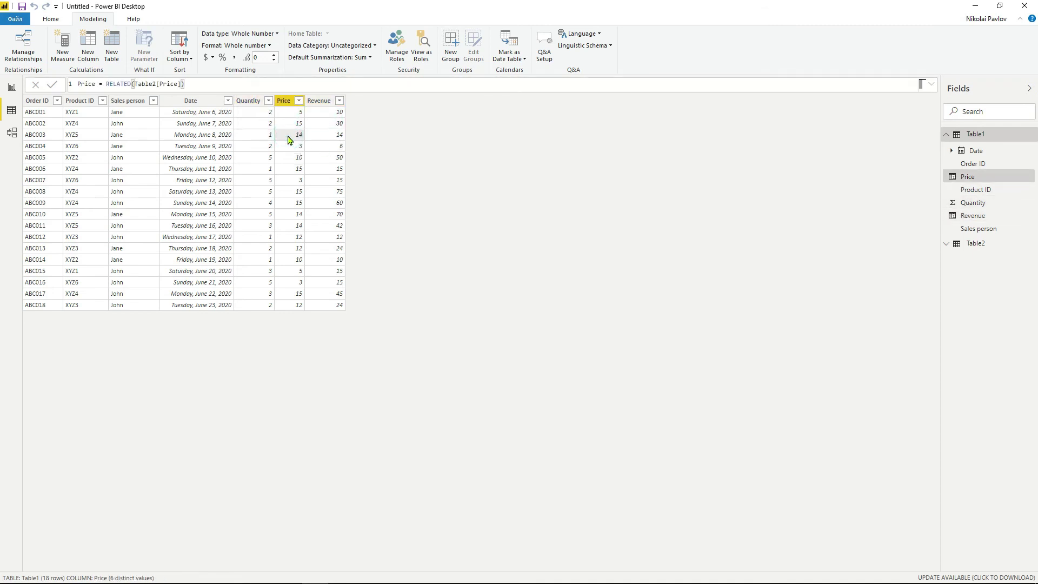
{"action": "left_click", "coordinate": [328, 143]}
{"action": "left_click", "coordinate": [332, 197]}
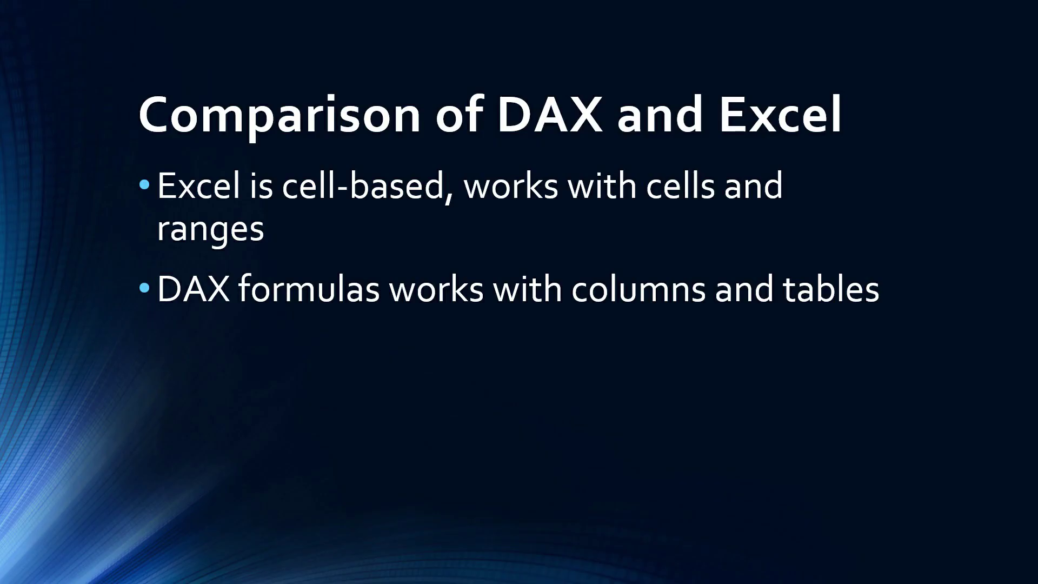